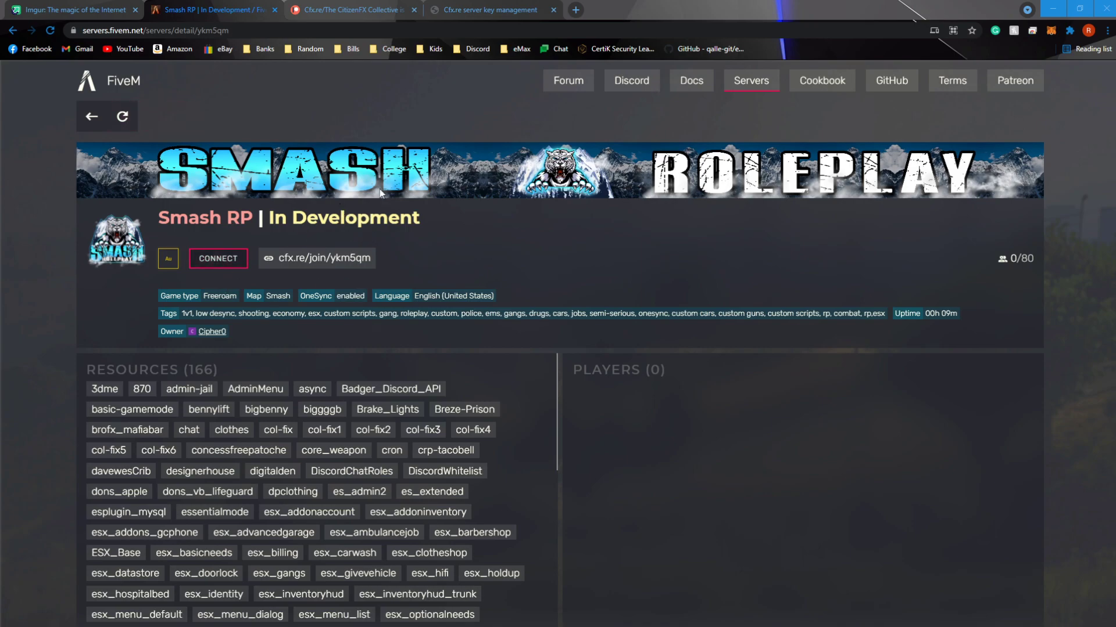
Examine the FiveM Element Club Argentum perks on Patreon and the coloured server name on the Smash RP listing
click(355, 10)
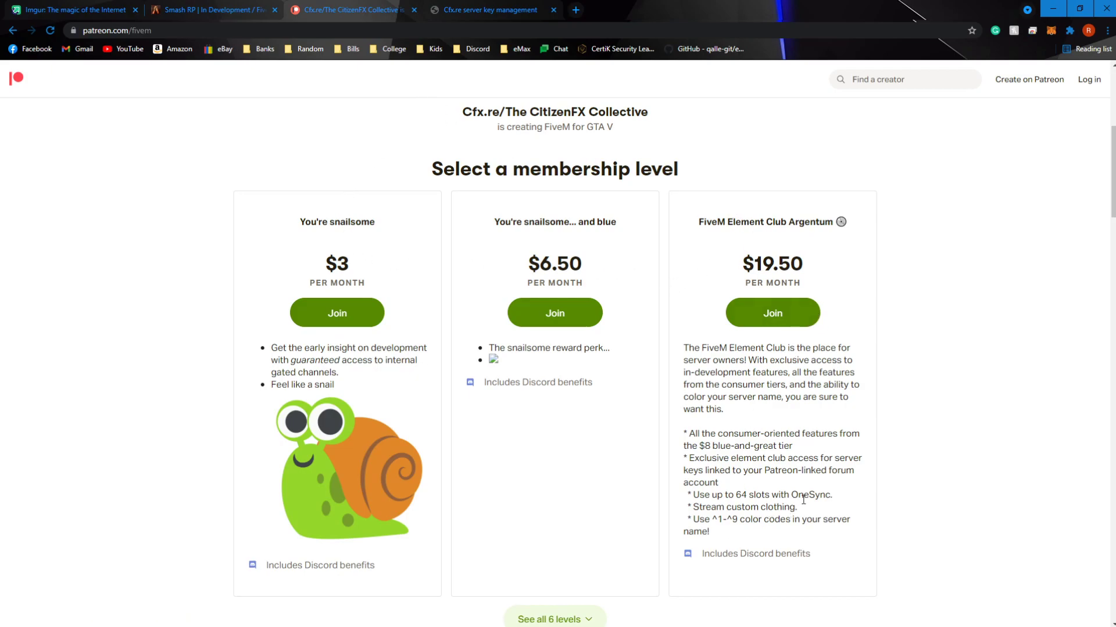
drag(807, 520, 671, 511)
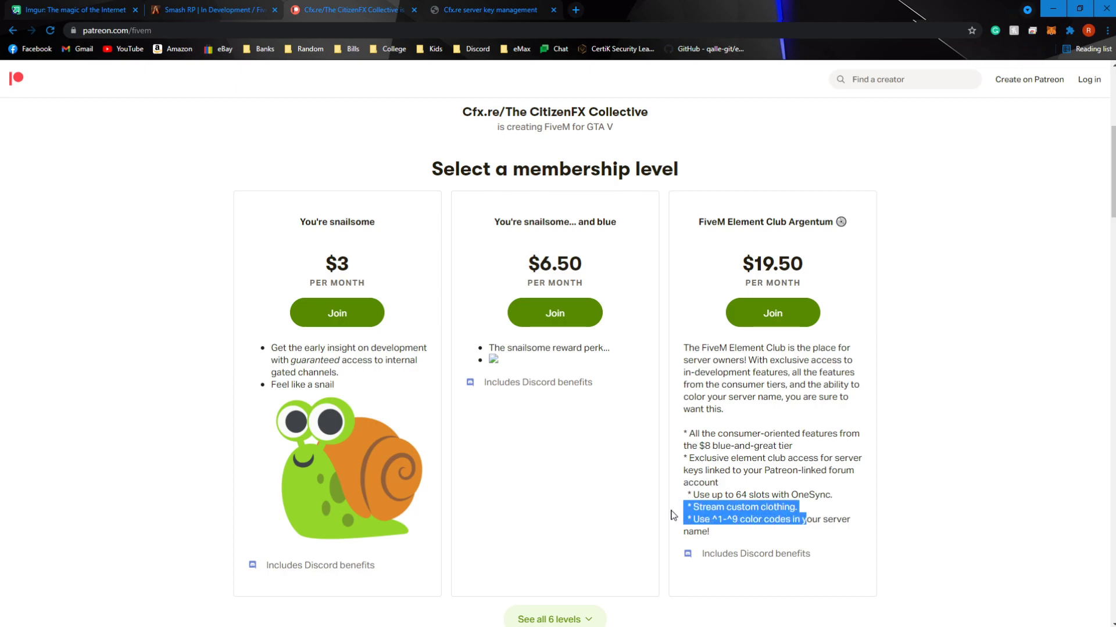
click(788, 504)
drag(791, 522, 704, 521)
click(794, 507)
click(772, 523)
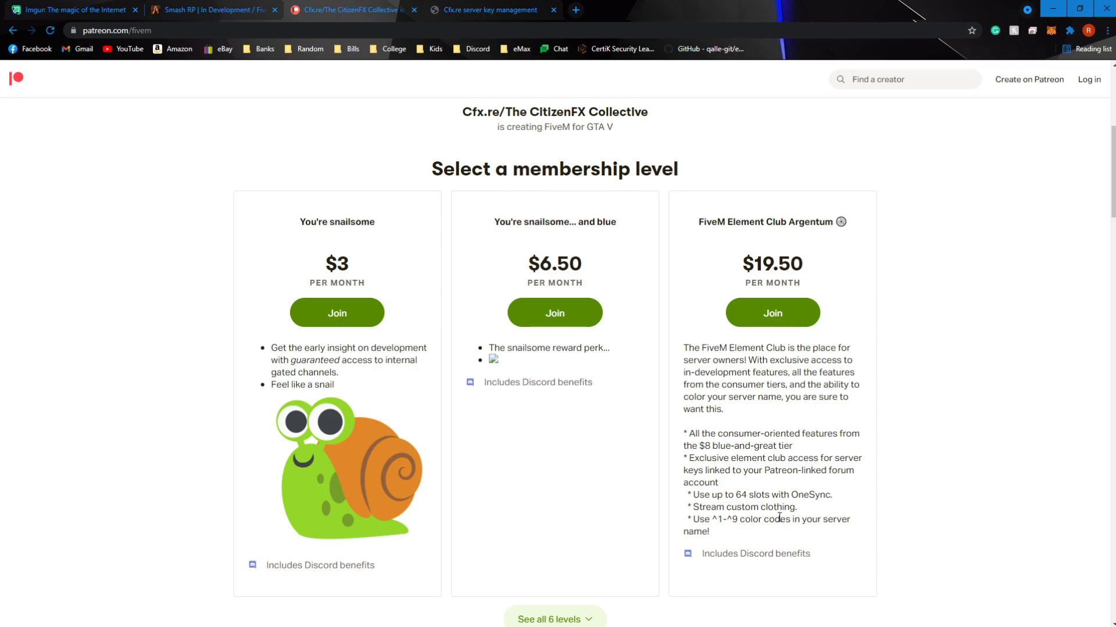
click(265, 10)
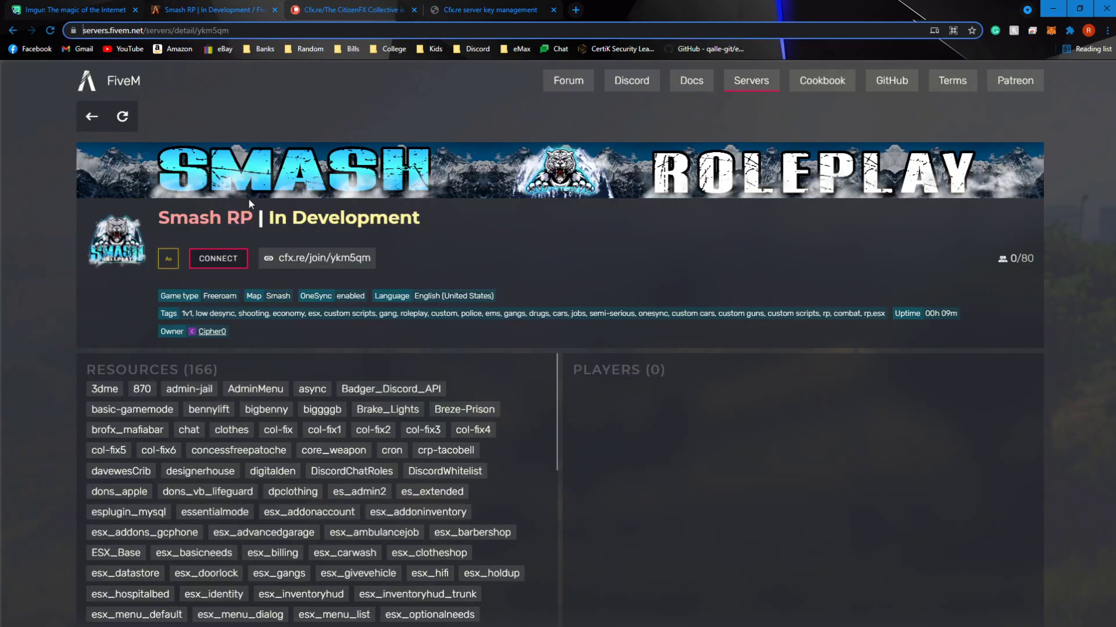
click(409, 230)
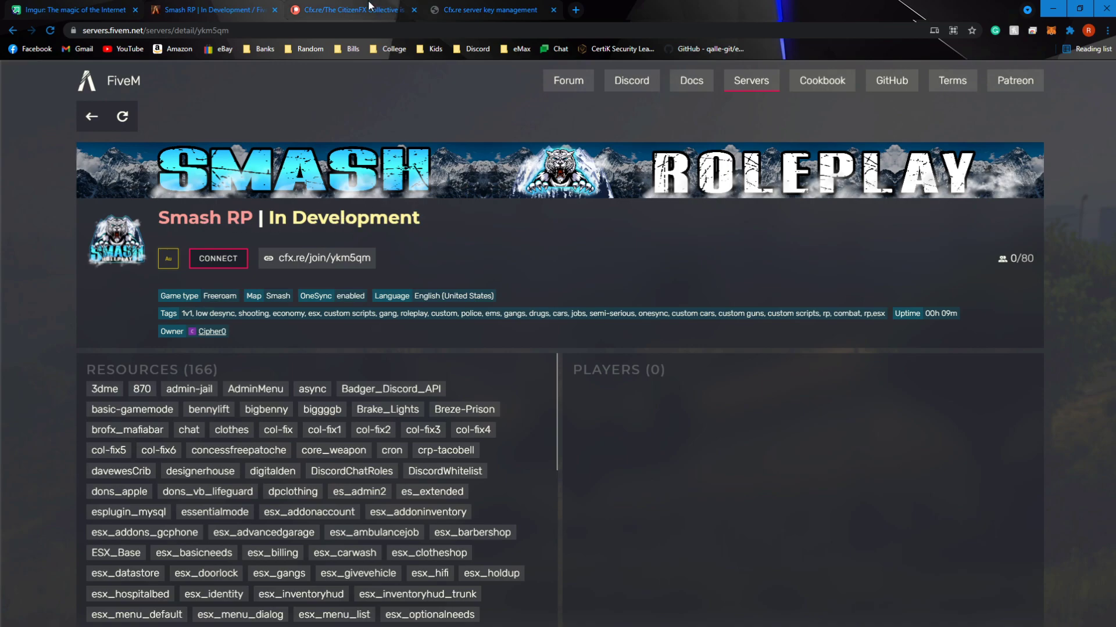
Show all membership levels on the FiveM Patreon page and look at the Argentum tier's badge
click(325, 10)
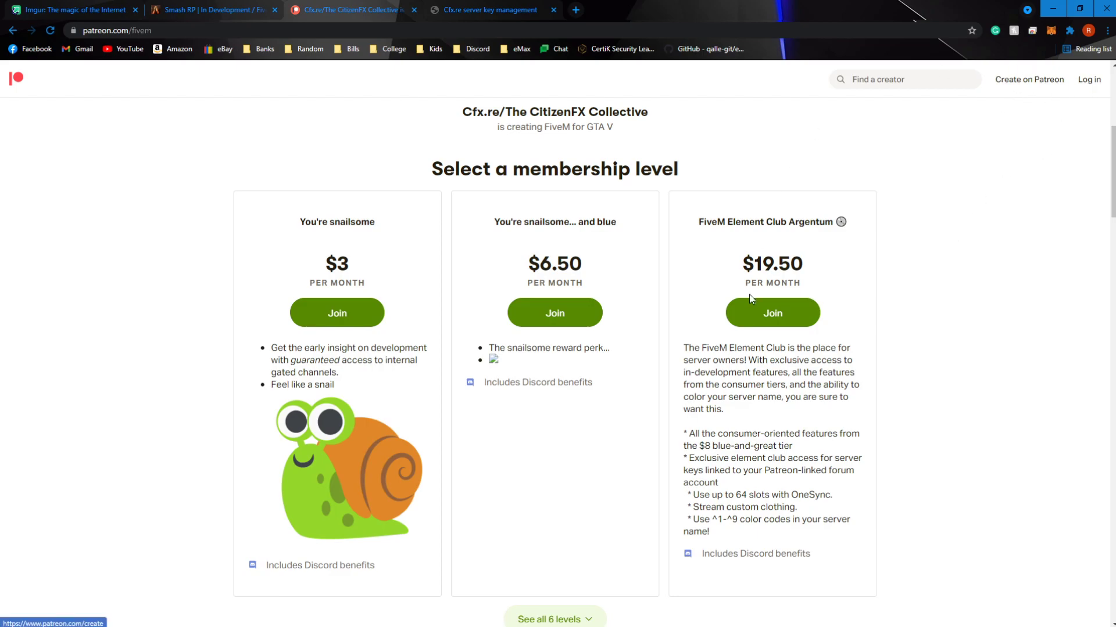
scroll(743, 285, down, 3)
click(581, 389)
scroll(610, 416, up, 5)
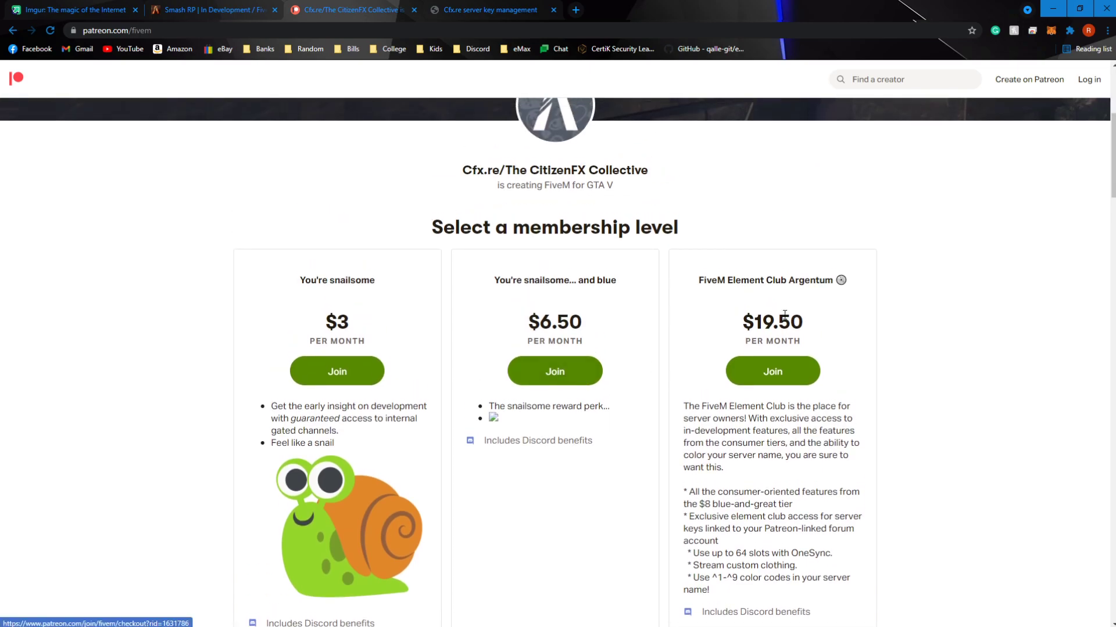
drag(850, 290, 838, 296)
click(851, 287)
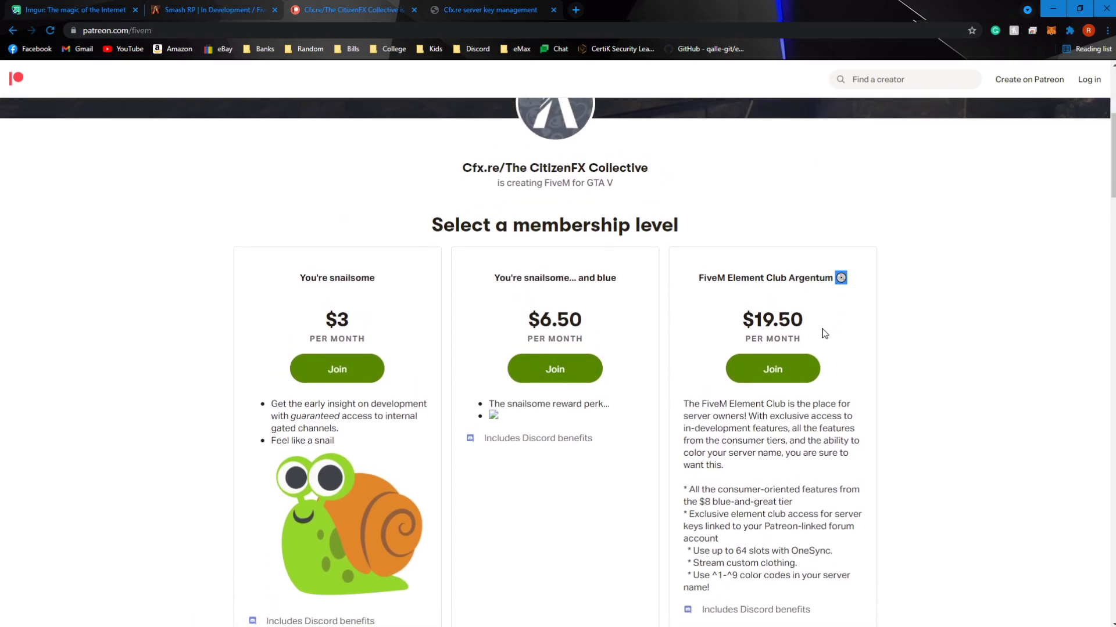
Expand the full benefit descriptions of the FiveM Element Club Aurum and Platinum tiers
scroll(824, 331, down, 5)
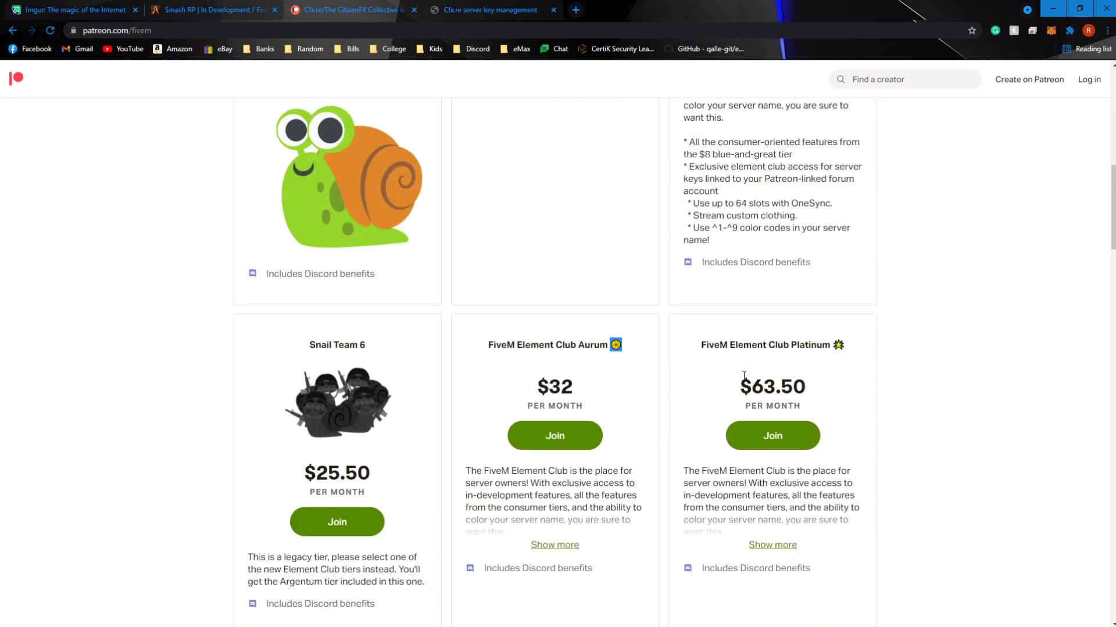
scroll(854, 219, down, 3)
drag(845, 175, 835, 173)
scroll(874, 291, down, 1)
scroll(813, 384, up, 4)
scroll(612, 433, down, 3)
click(559, 372)
scroll(686, 348, down, 2)
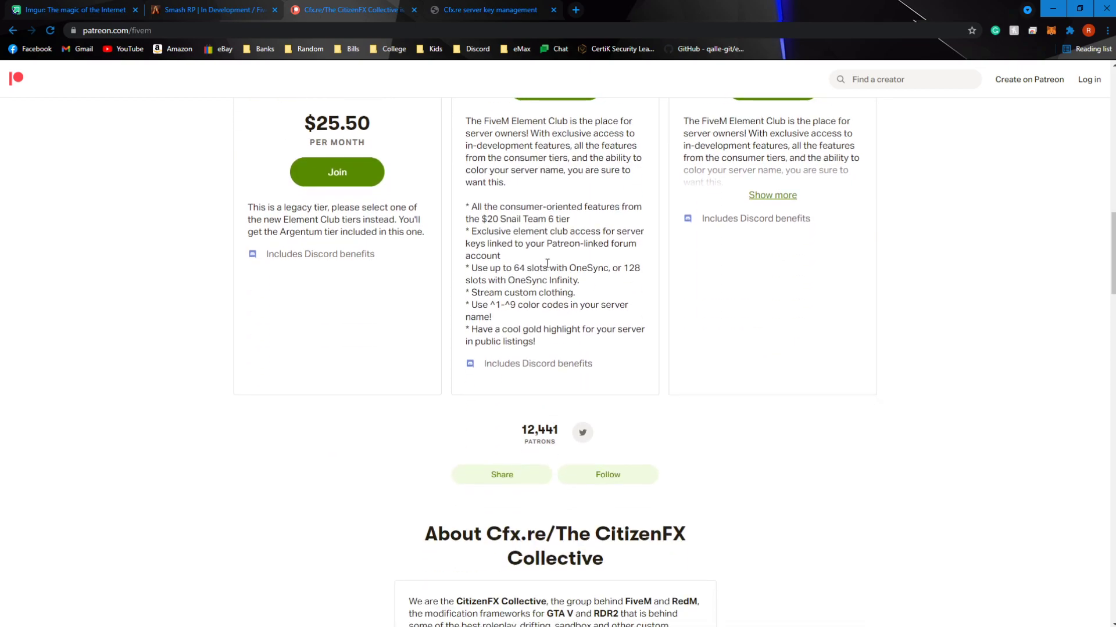
click(772, 254)
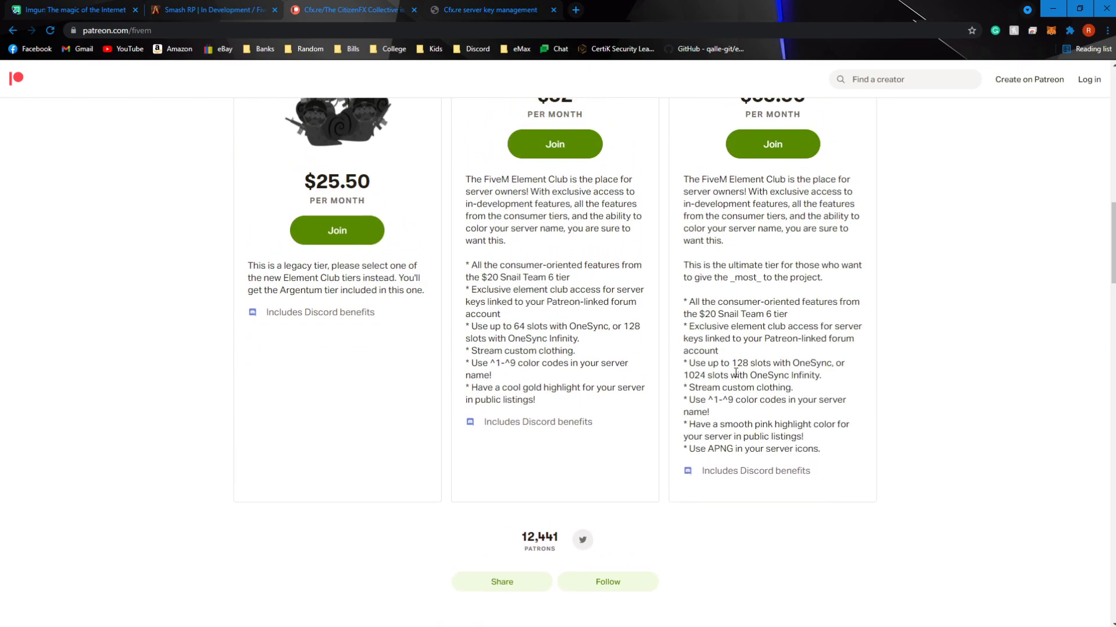
Review the Argentum tier's perks for player slots, custom clothing streaming and server name color codes
scroll(733, 381, up, 8)
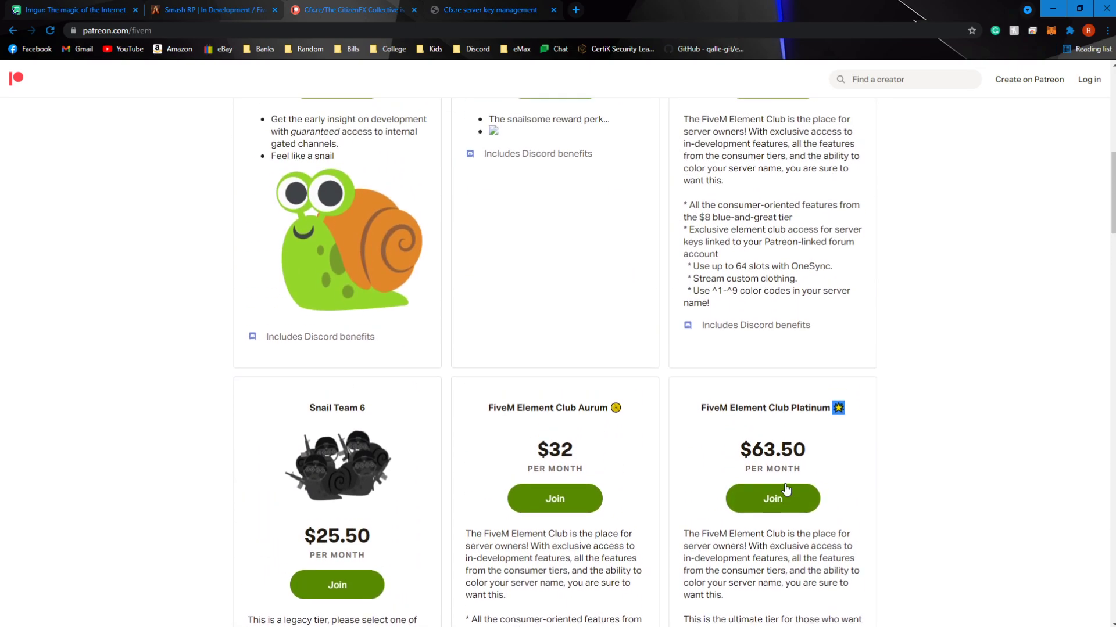
drag(849, 222, 700, 219)
scroll(810, 430, down, 1)
drag(769, 436, 711, 436)
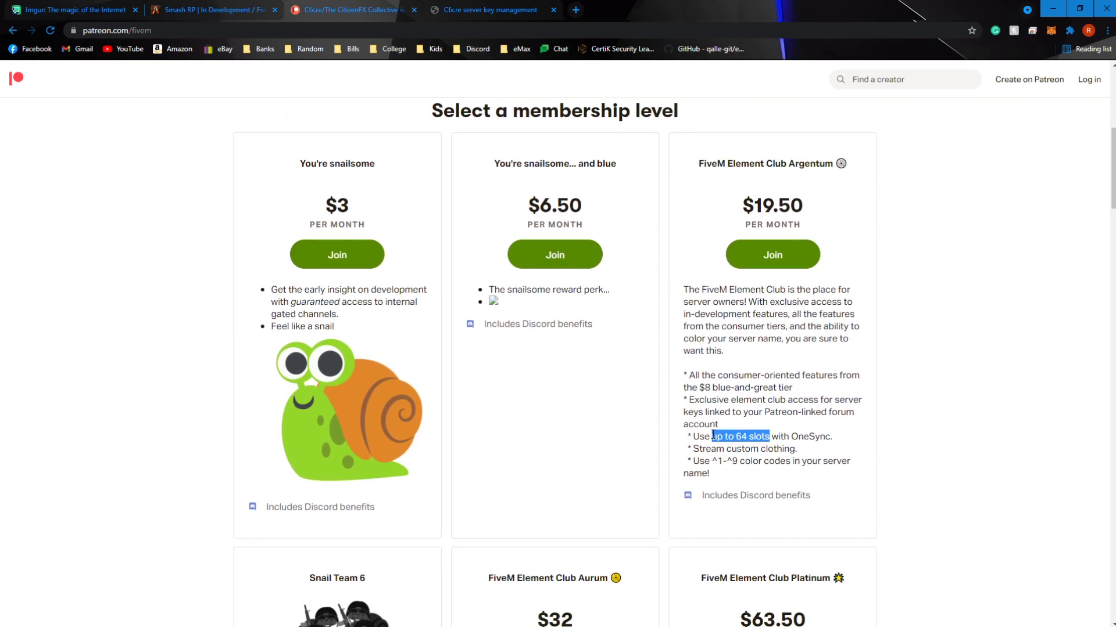
drag(795, 449, 684, 449)
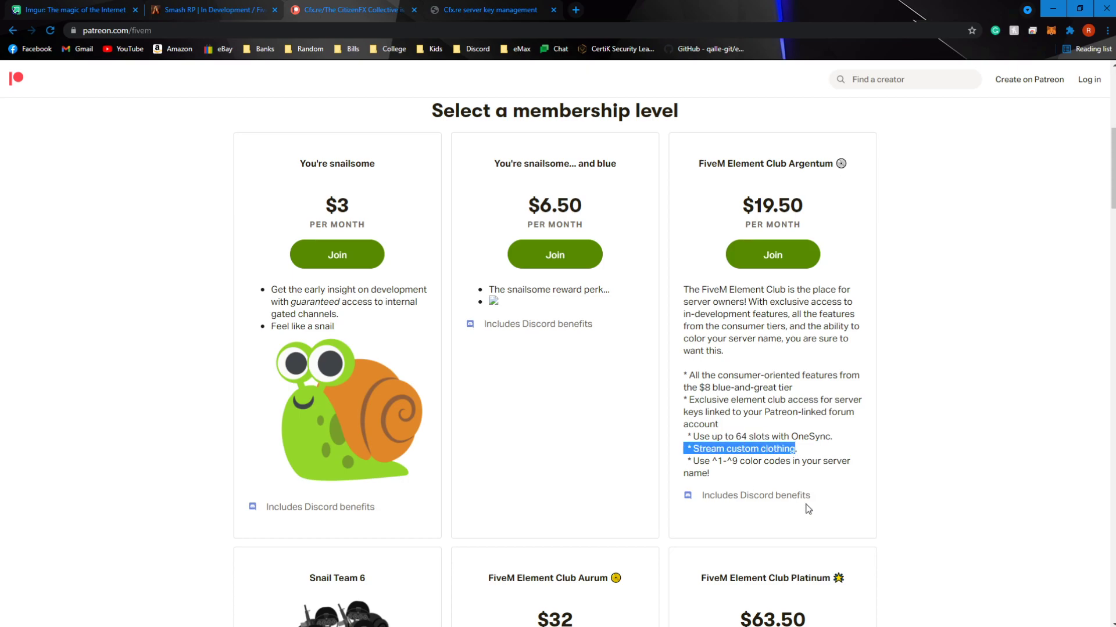
scroll(783, 495, down, 2)
drag(794, 345, 683, 345)
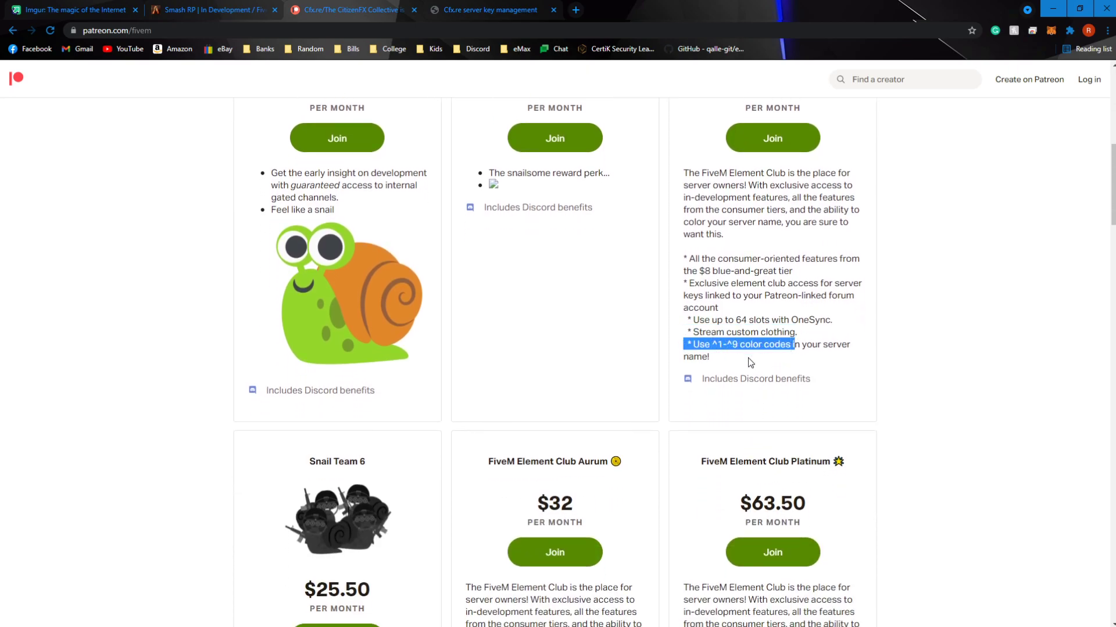
Compare the monthly prices and perks of the Element Club Aurum and Platinum tiers
scroll(750, 364, down, 3)
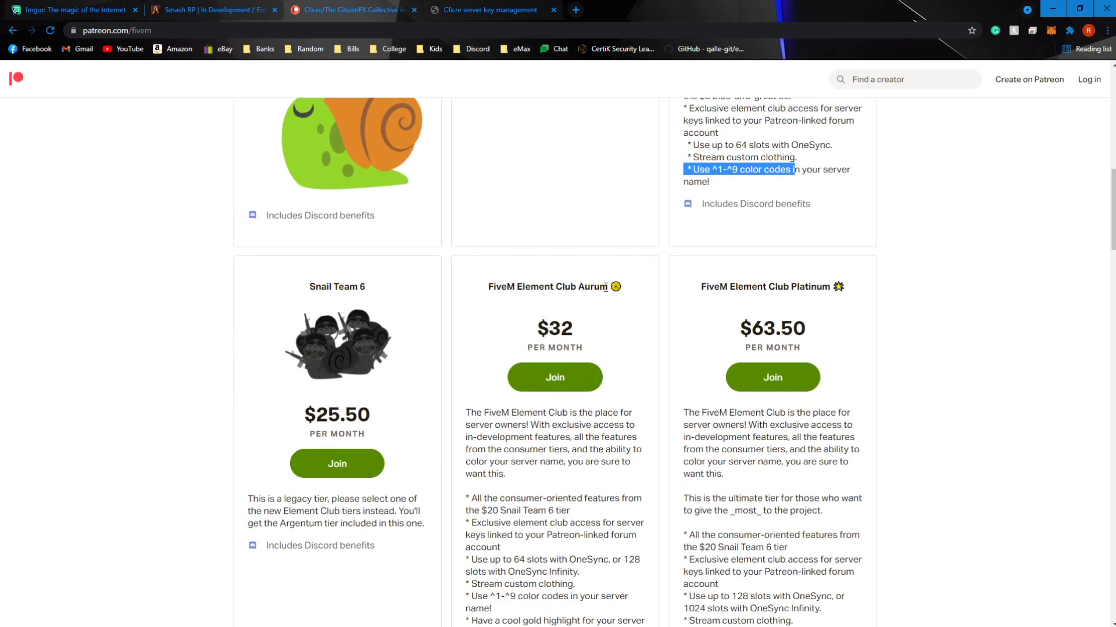
drag(592, 324, 536, 329)
scroll(639, 337, down, 6)
scroll(801, 344, up, 6)
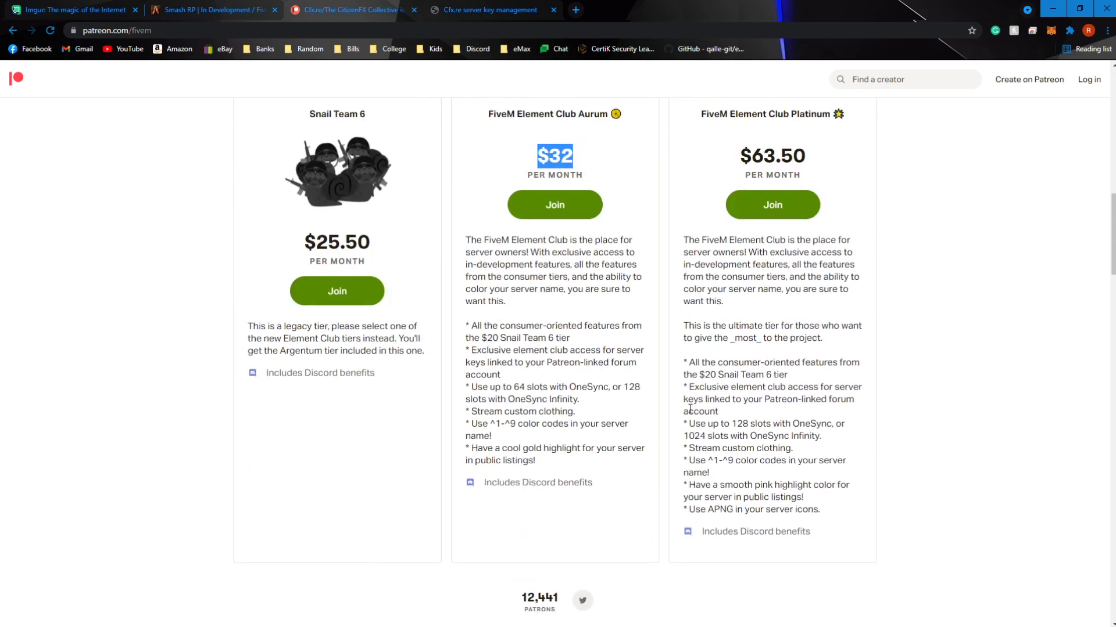
drag(817, 335, 744, 332)
scroll(754, 469, down, 2)
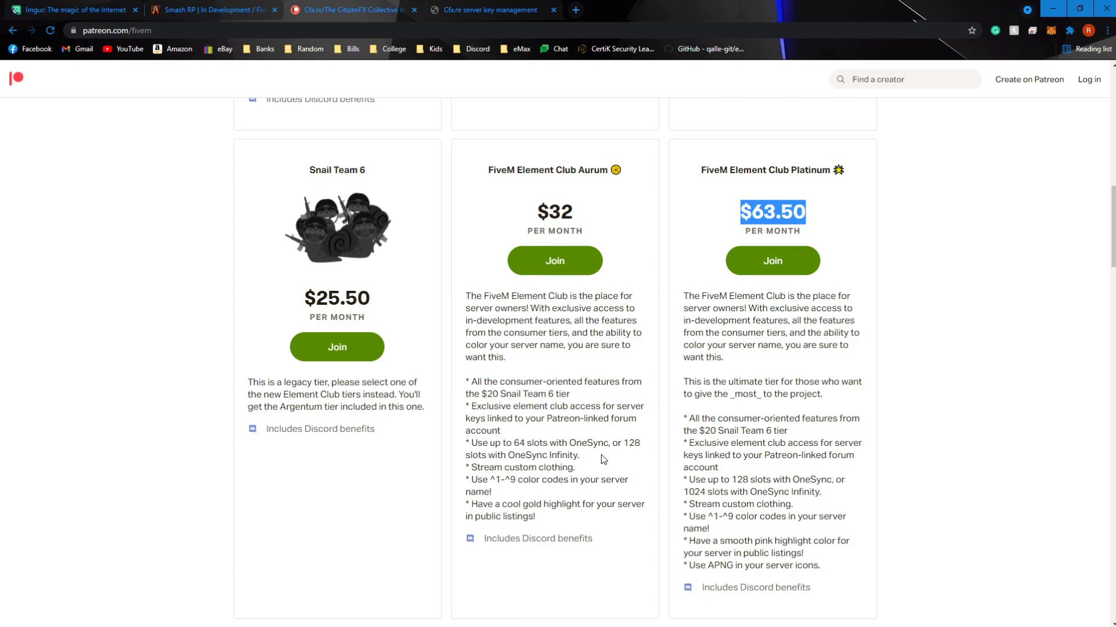
scroll(591, 466, up, 9)
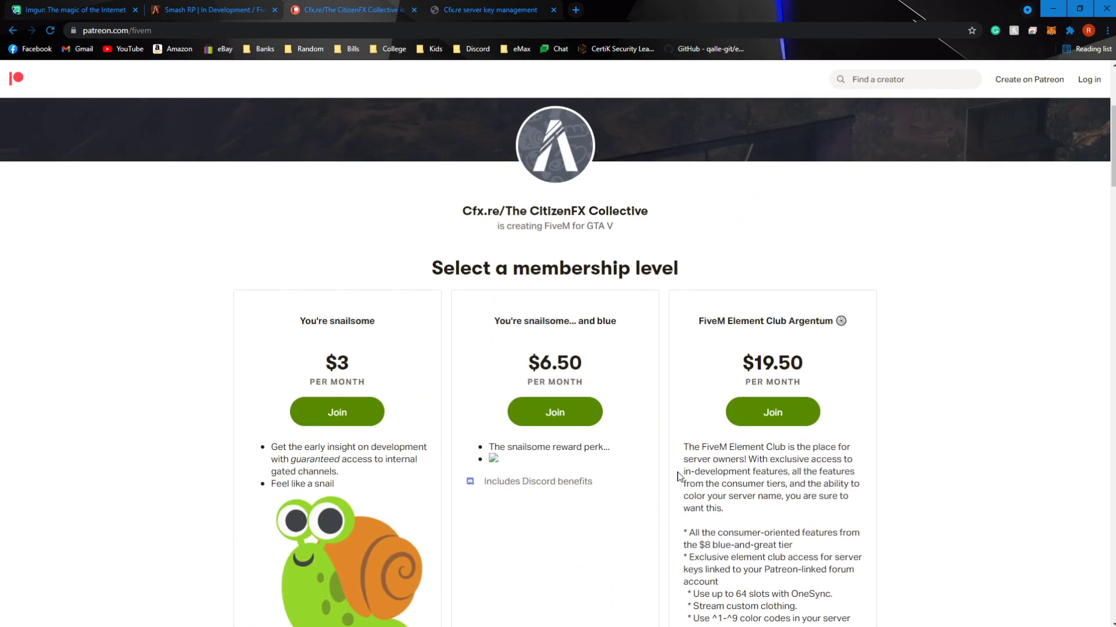
Check the monthly price of the FiveM Element Club Argentum tier
scroll(718, 495, down, 2)
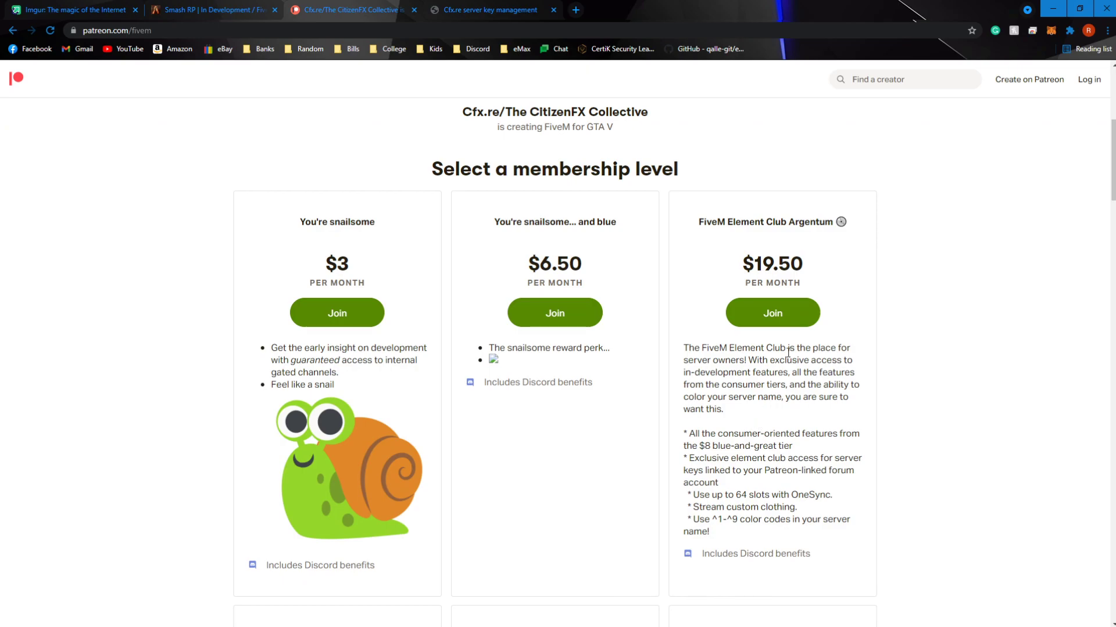
drag(804, 264, 743, 265)
click(842, 273)
drag(827, 269, 735, 275)
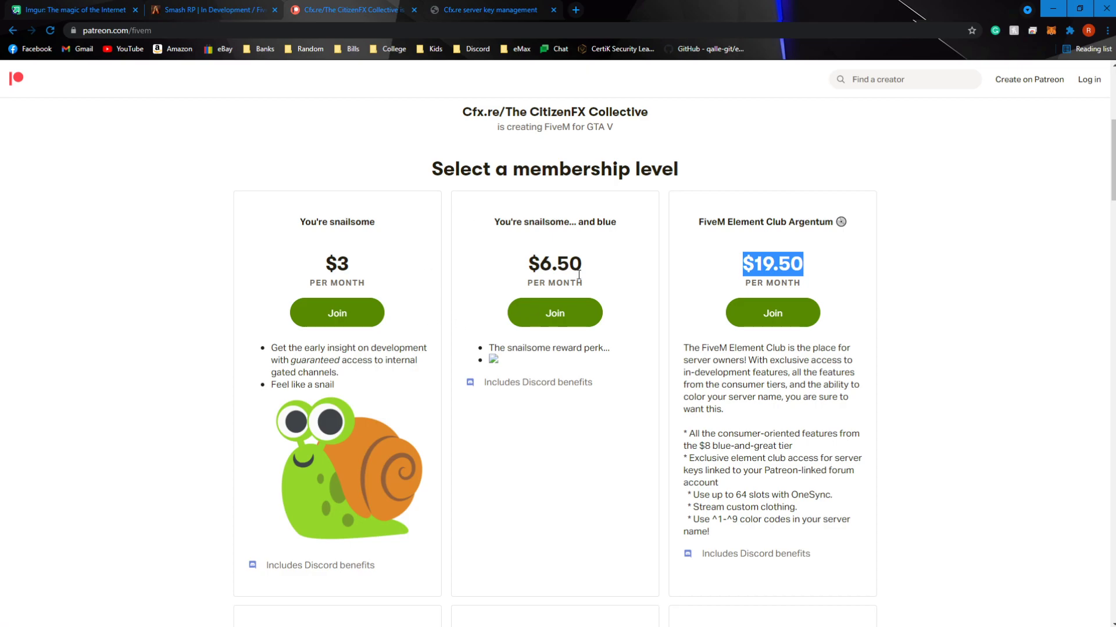
Check which Element Club bonuses apply to the server keys in Cfx.re Keymaster and return to the Smash RP listing
click(476, 7)
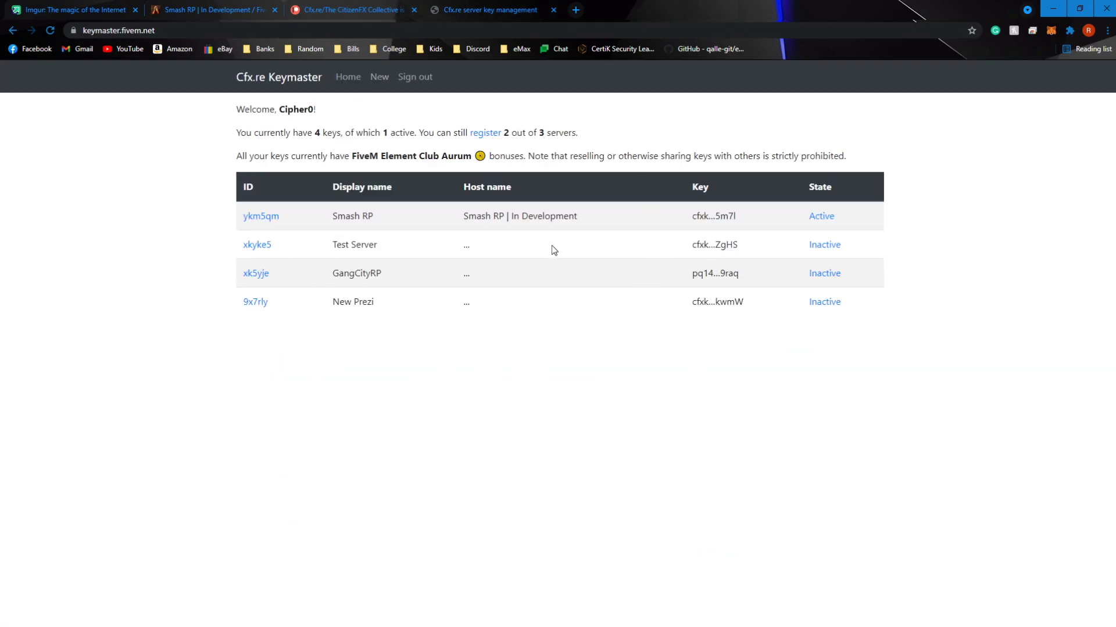
drag(257, 155, 352, 156)
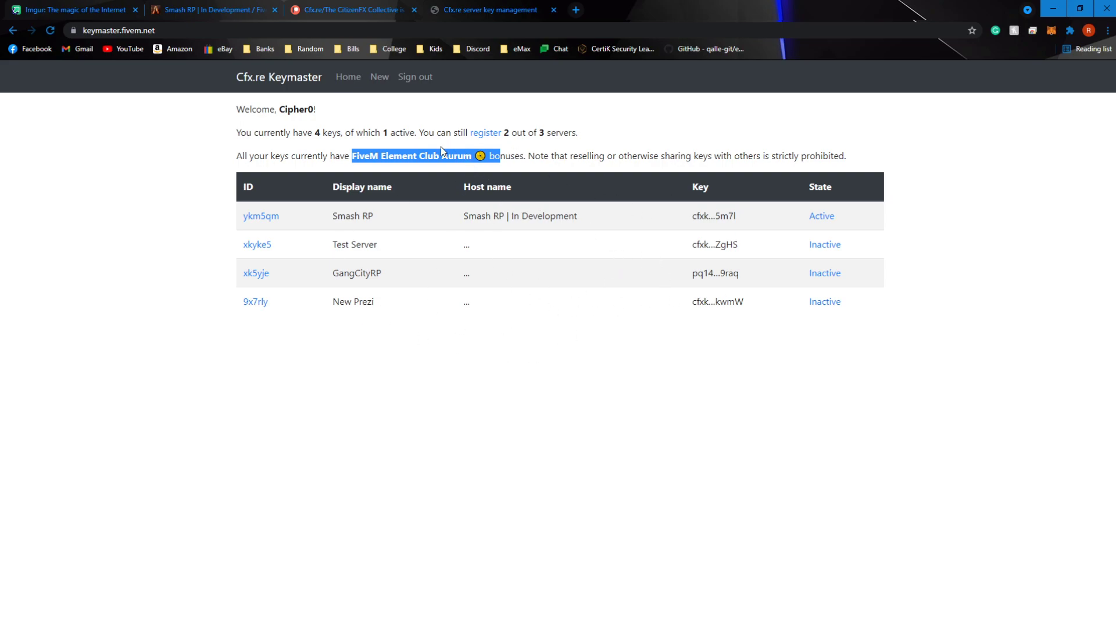
click(514, 158)
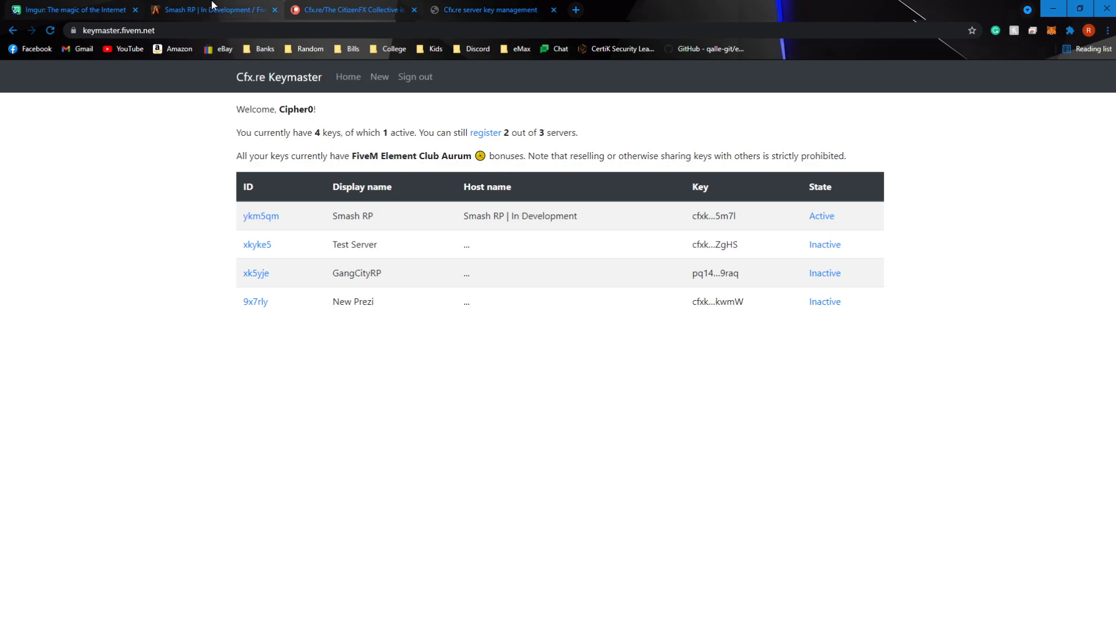
click(209, 9)
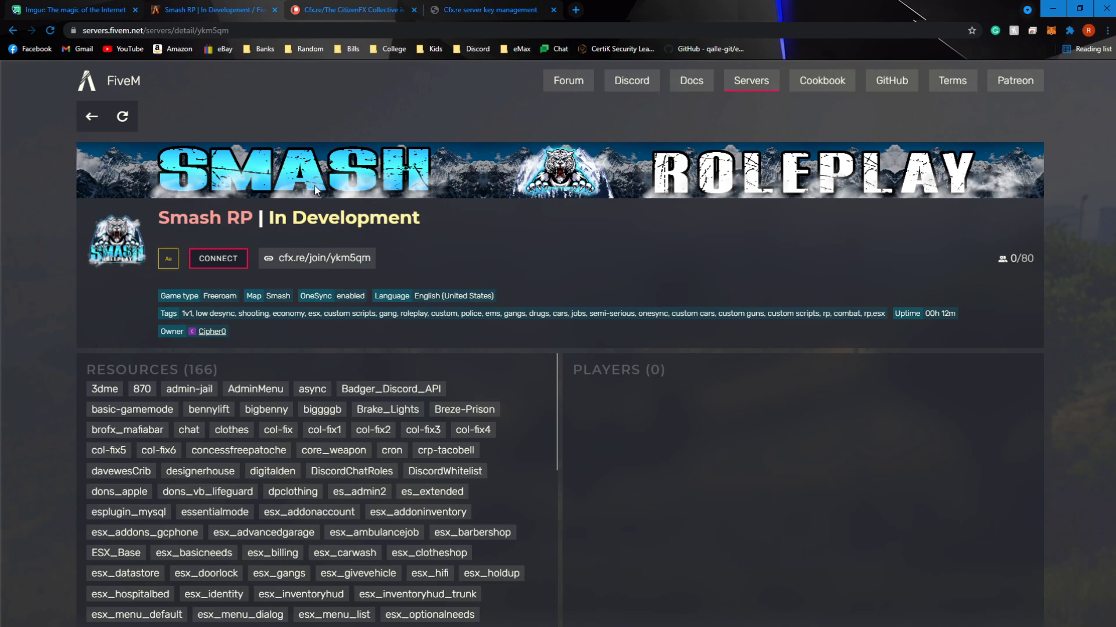
In the Info file in Notepad, copy the banner_detail, banner_connecting and load_server_icon lines
key(alt+Tab)
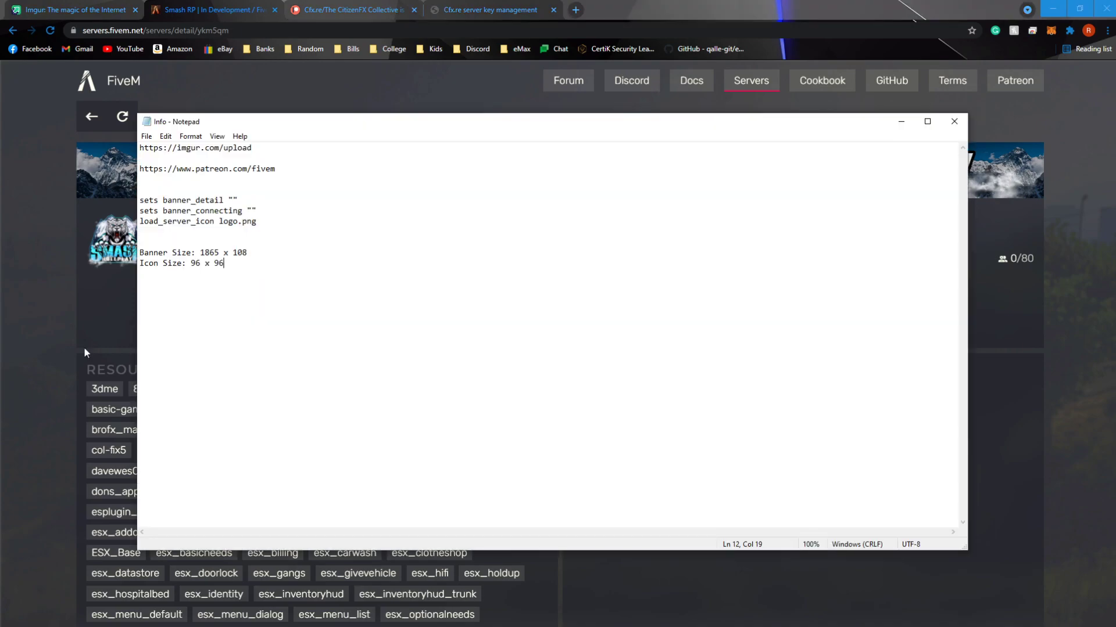
drag(249, 253, 191, 265)
drag(262, 226, 141, 201)
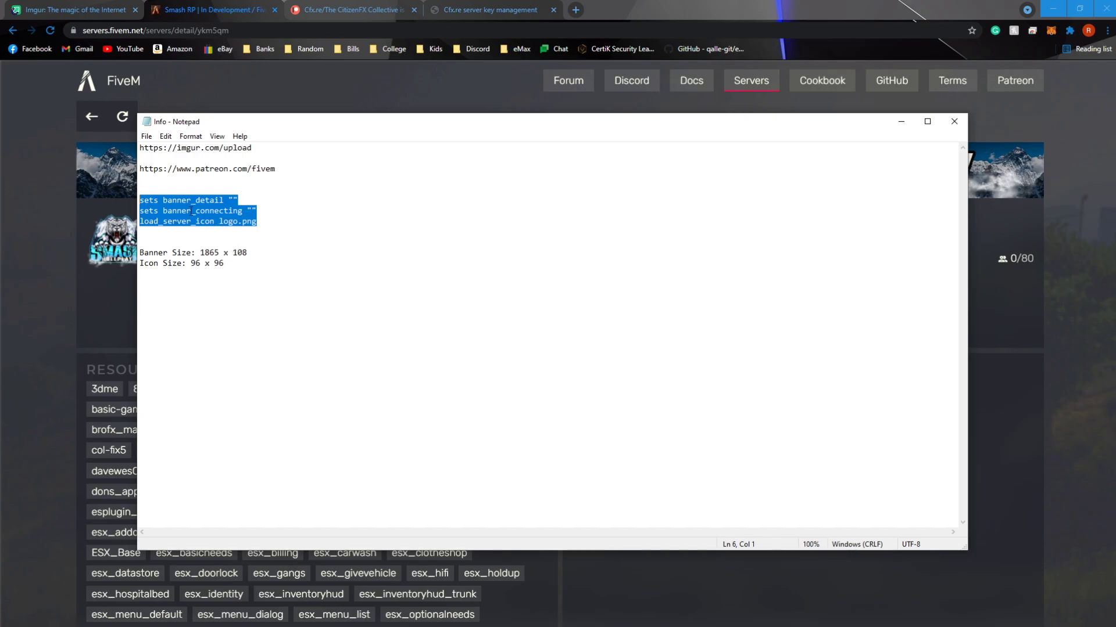
right_click(192, 209)
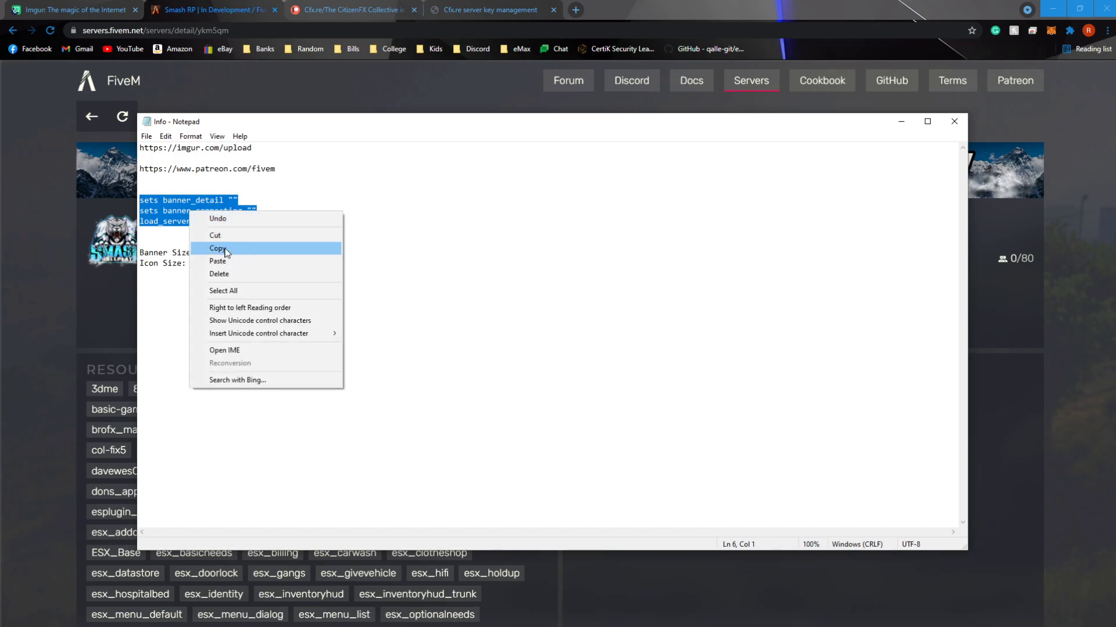
click(232, 248)
click(379, 249)
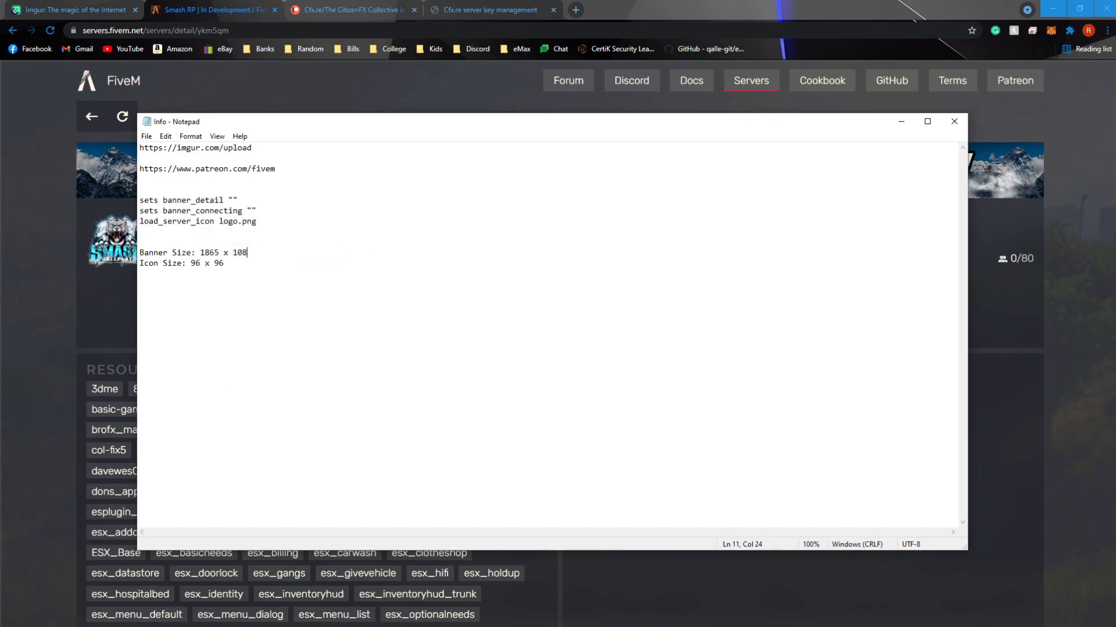
In File Explorer, open the server CFG file from D:\Stuff\YoutubeServer\server-data in Notepad
key(alt+Tab)
key(super+e)
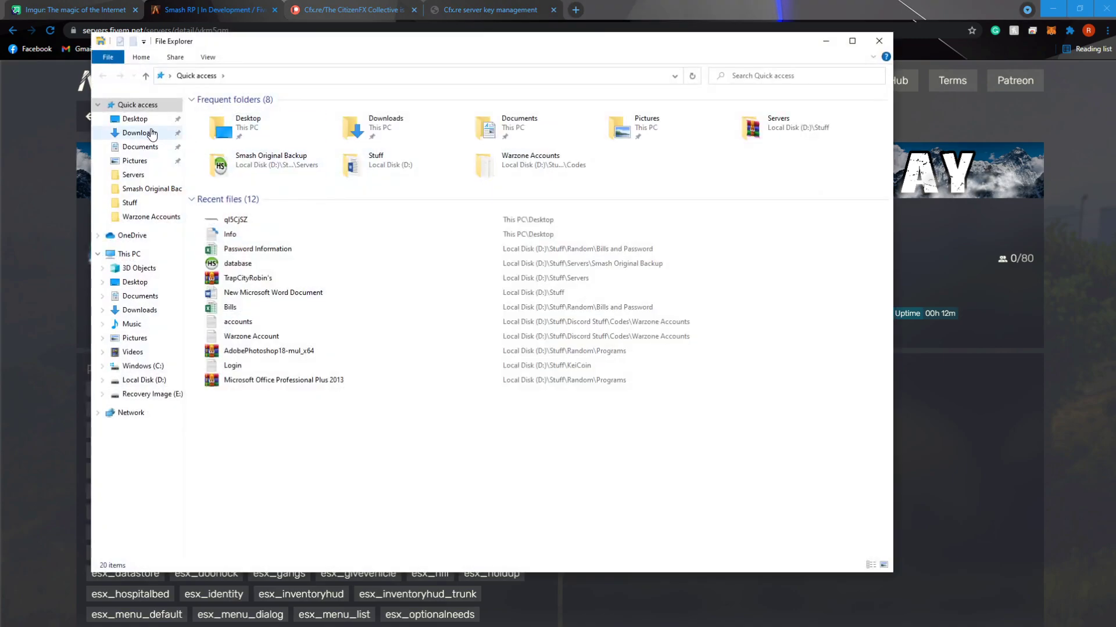
click(125, 118)
double_click(226, 149)
double_click(246, 150)
key(alt+Left)
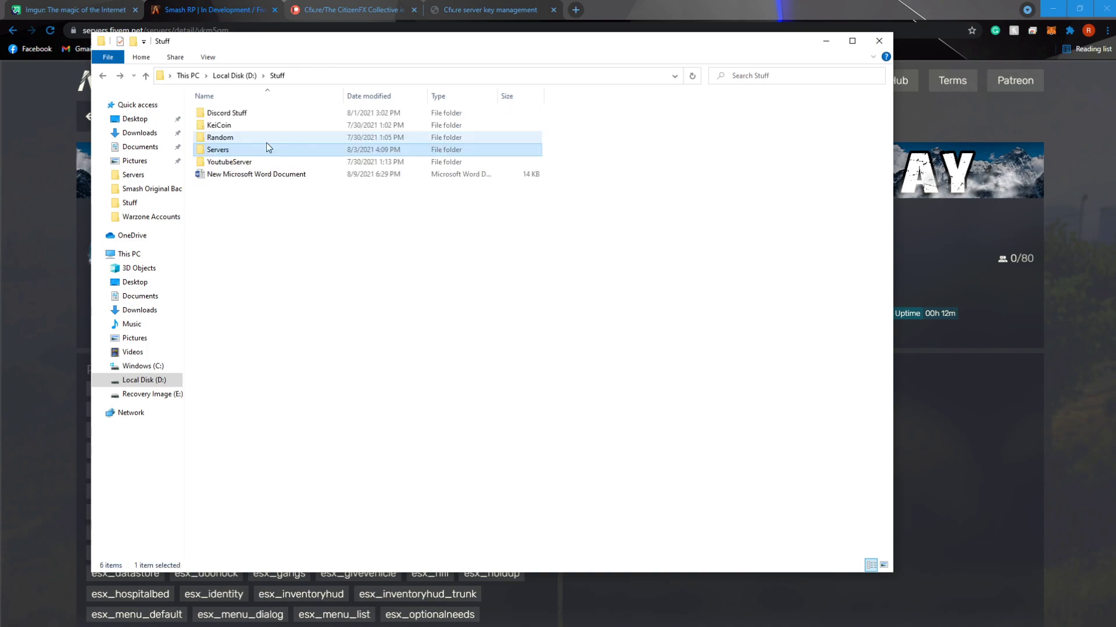
double_click(241, 162)
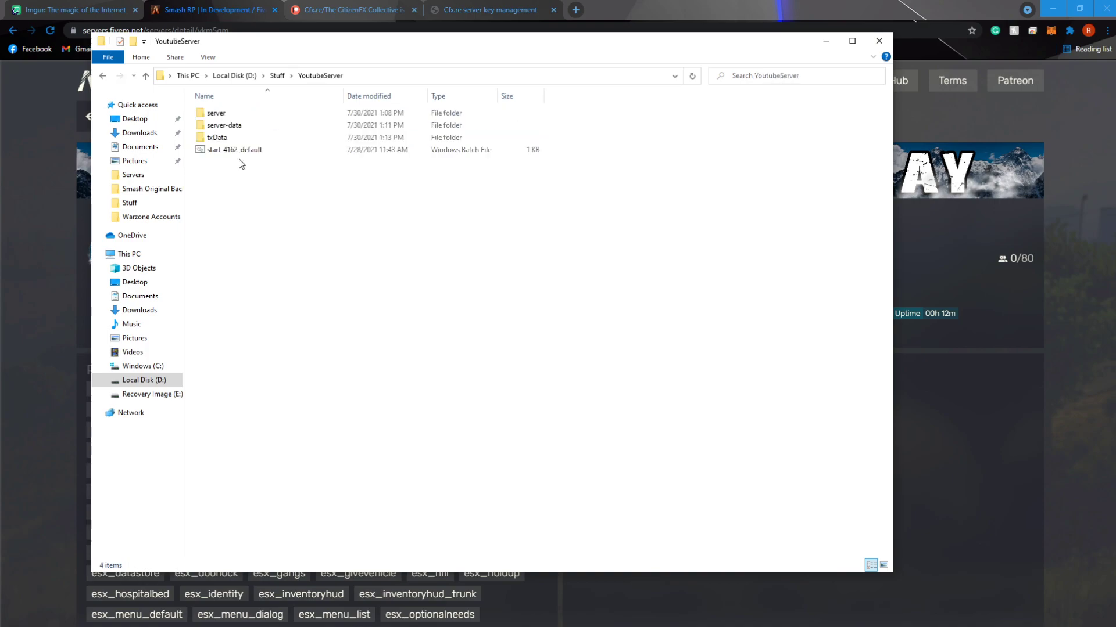
double_click(289, 125)
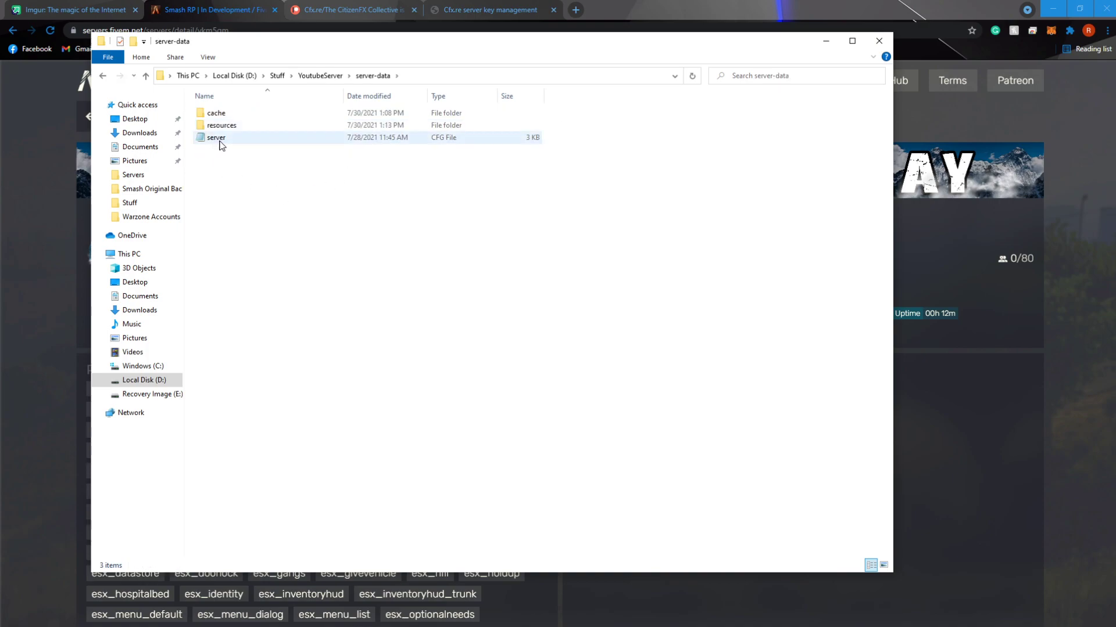
double_click(223, 145)
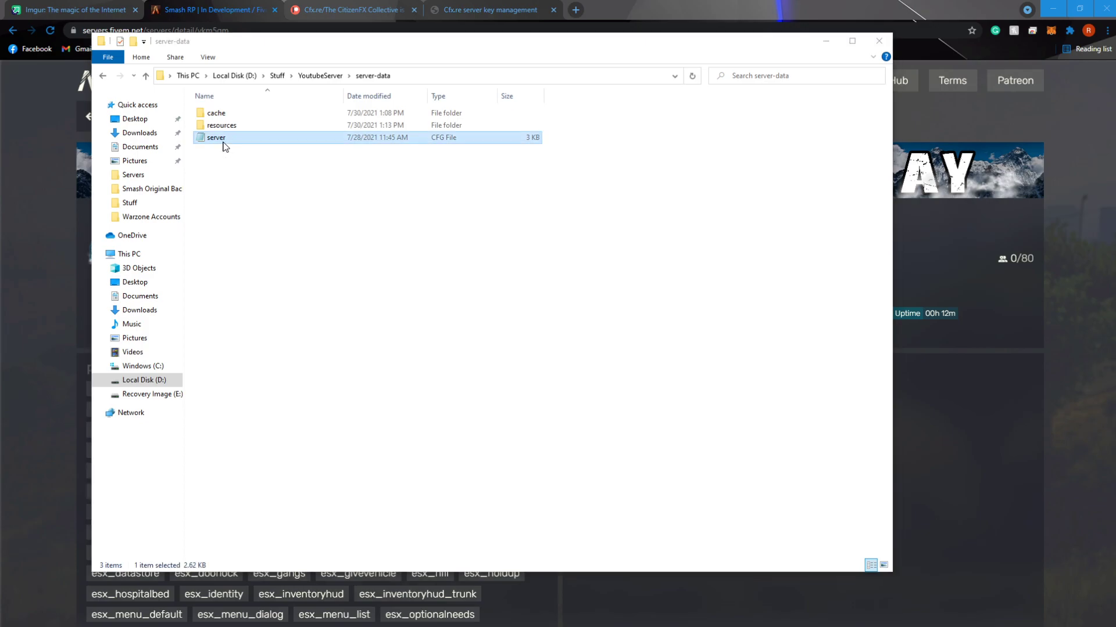
scroll(265, 131, down, 2)
scroll(240, 163, up, 2)
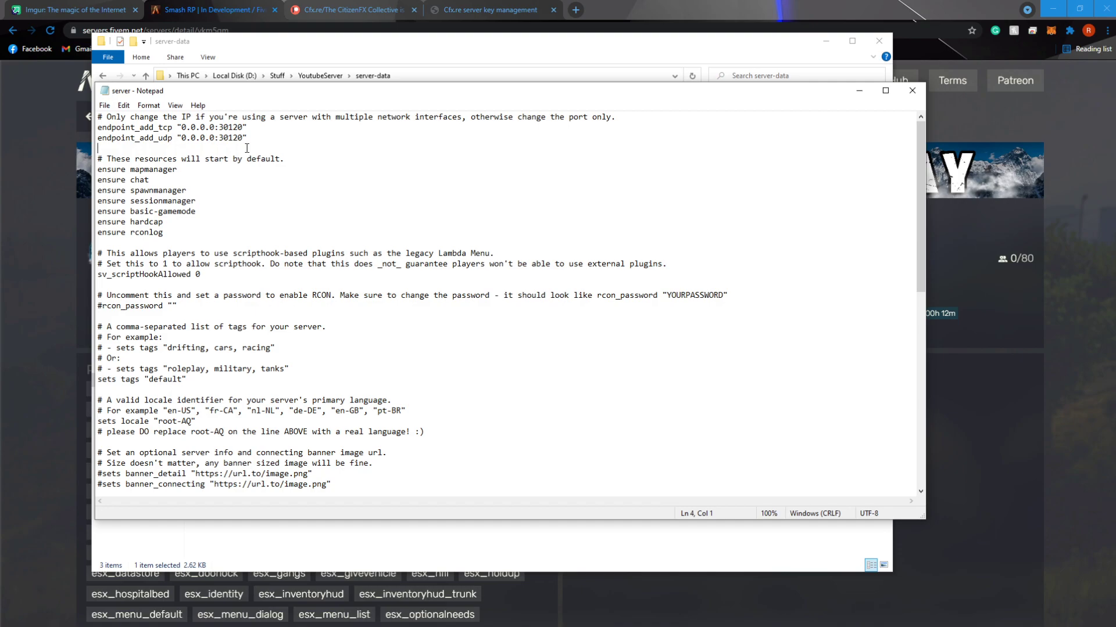
Paste the copied banner_detail, banner_connecting and load_server_icon lines below the endpoint lines in the server config
key(Return)
key(Return)
key(Up)
key(ctrl+v)
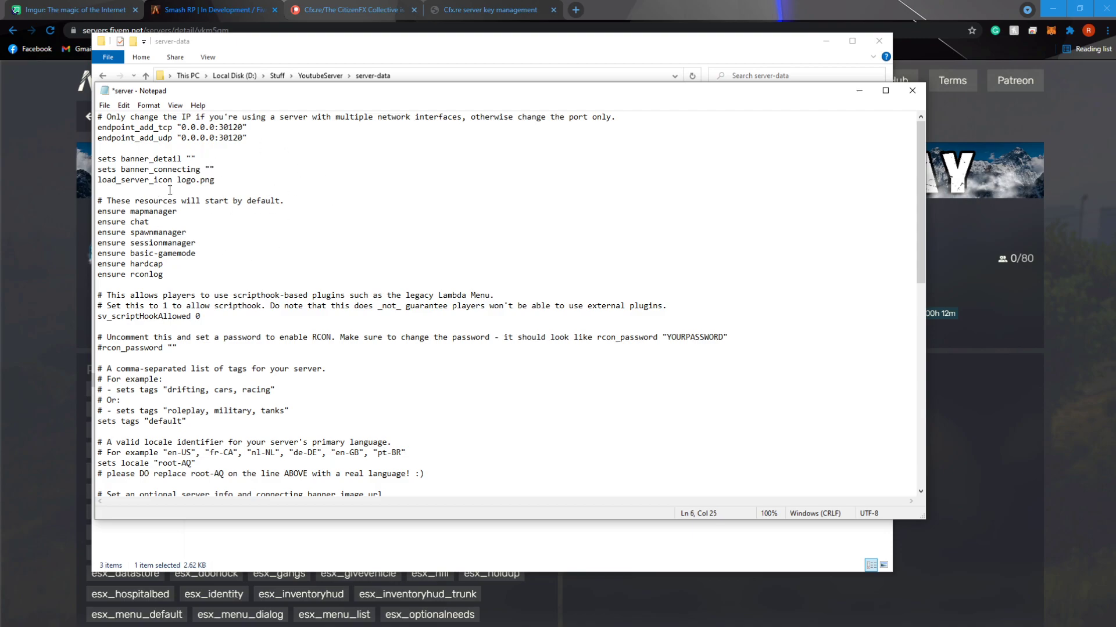
drag(221, 175, 98, 180)
click(212, 187)
Switch to the Imgur upload page in Chrome and upload the banner image from the desktop
click(254, 46)
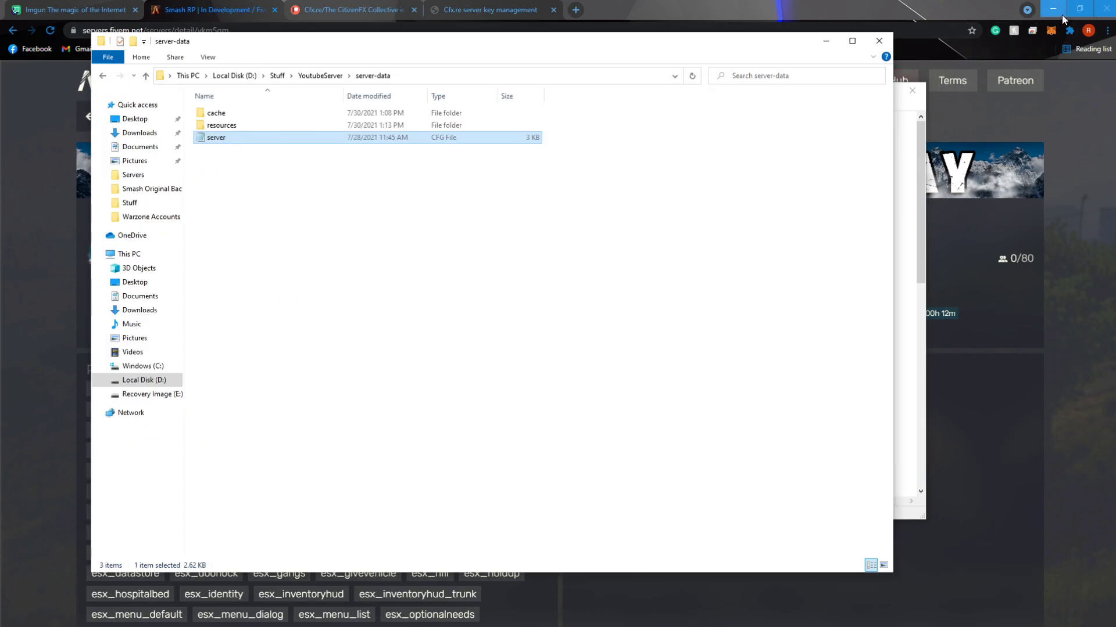
click(687, 6)
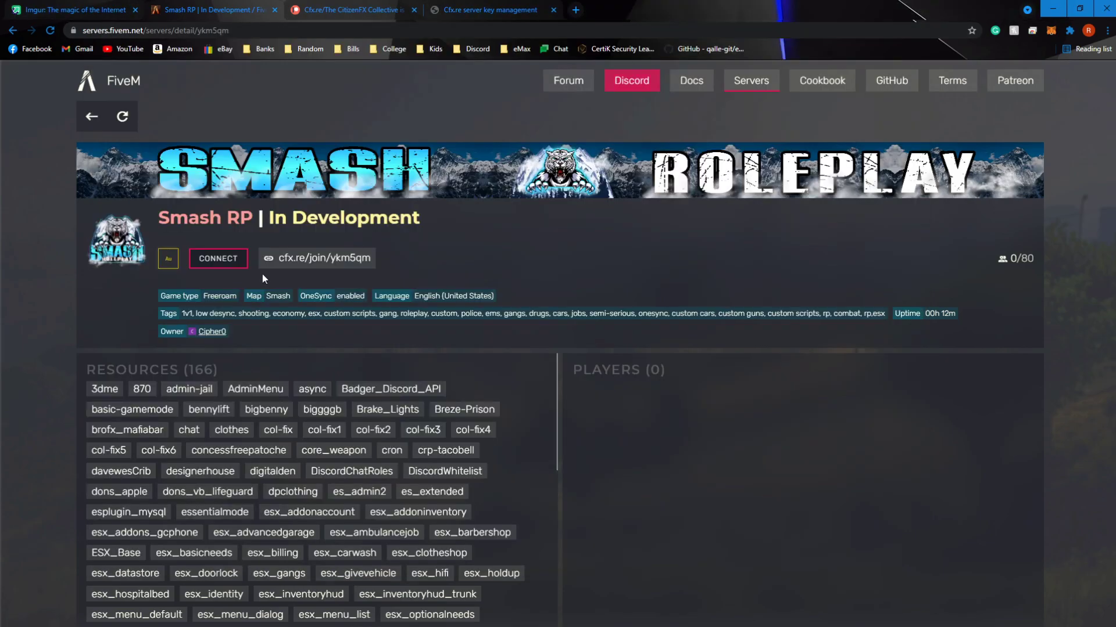
click(74, 8)
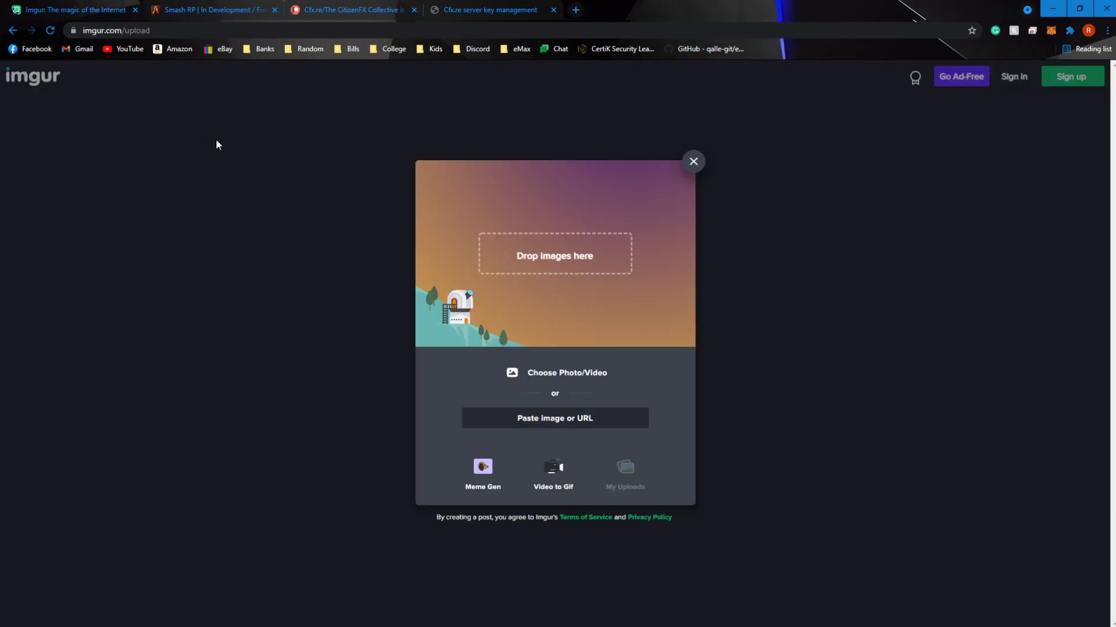
double_click(719, 6)
drag(65, 81, 553, 324)
drag(876, 20, 763, 2)
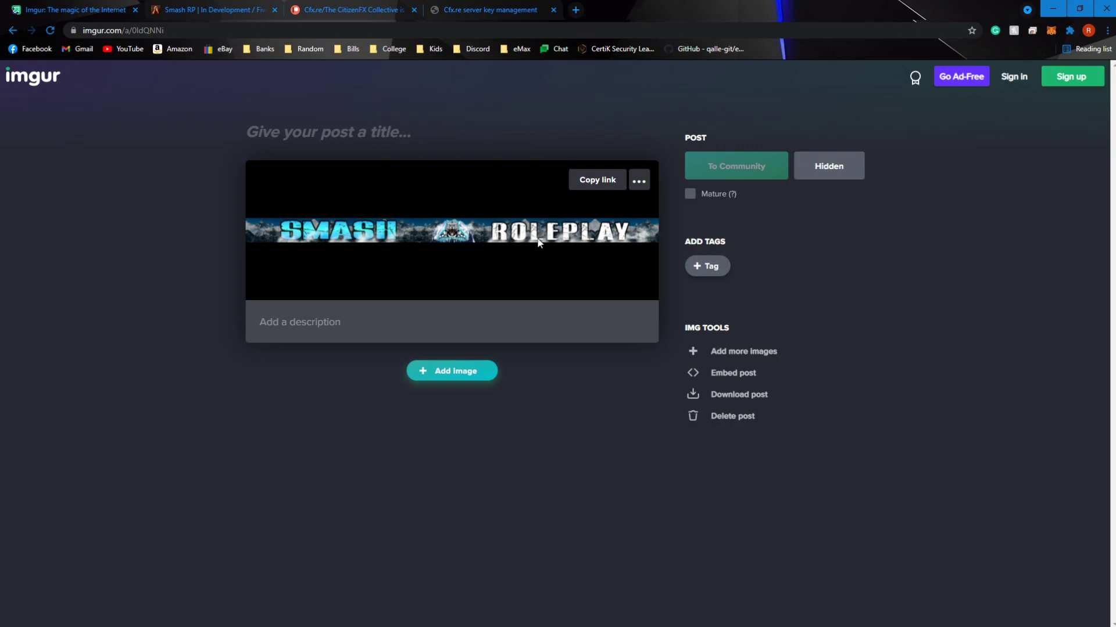
Show the share links of the uploaded banner image and copy its BBCode (Forums) link
click(139, 30)
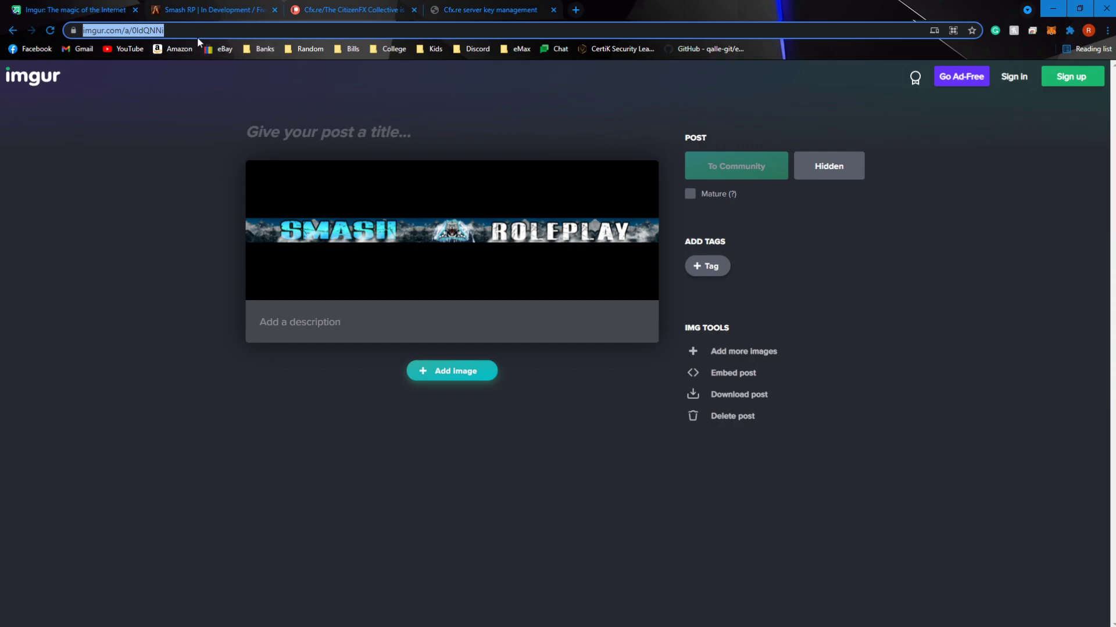
mouse_move(639, 182)
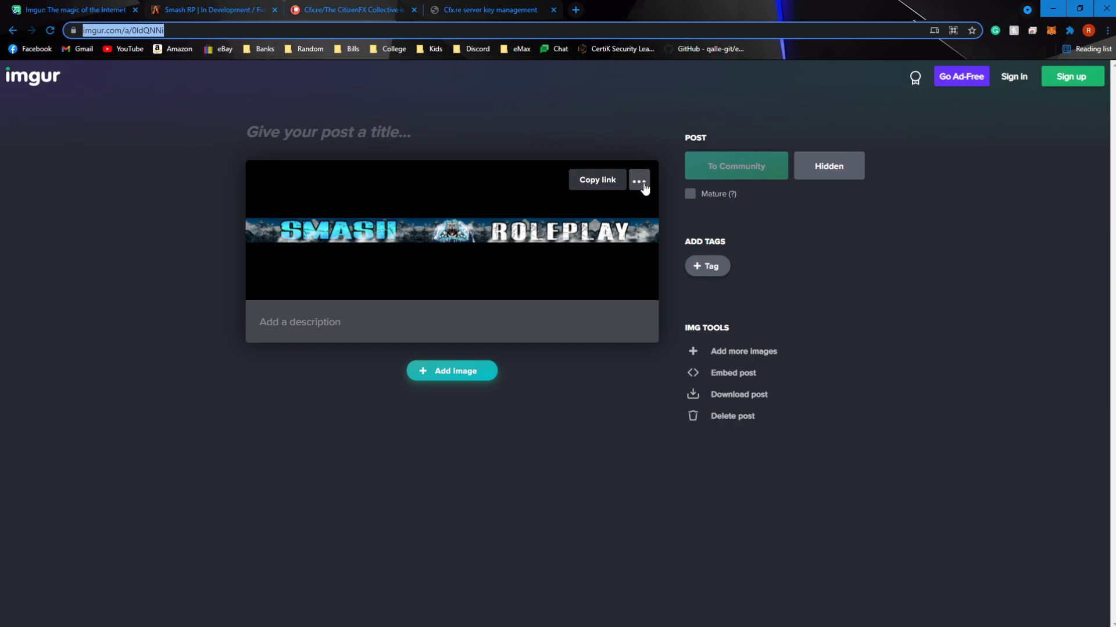
click(639, 183)
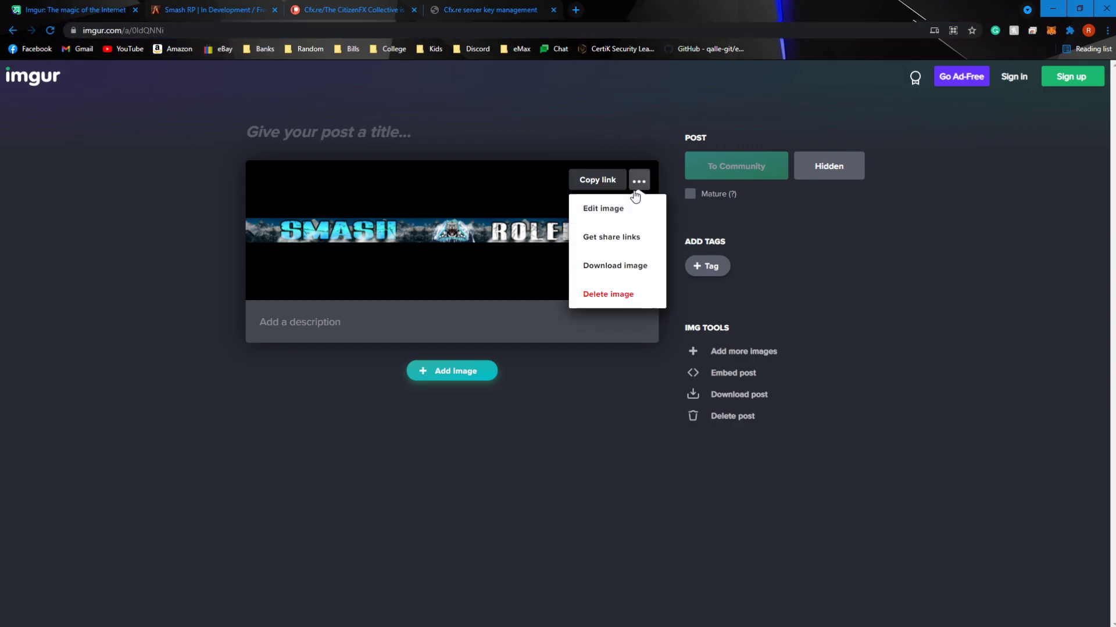
click(630, 244)
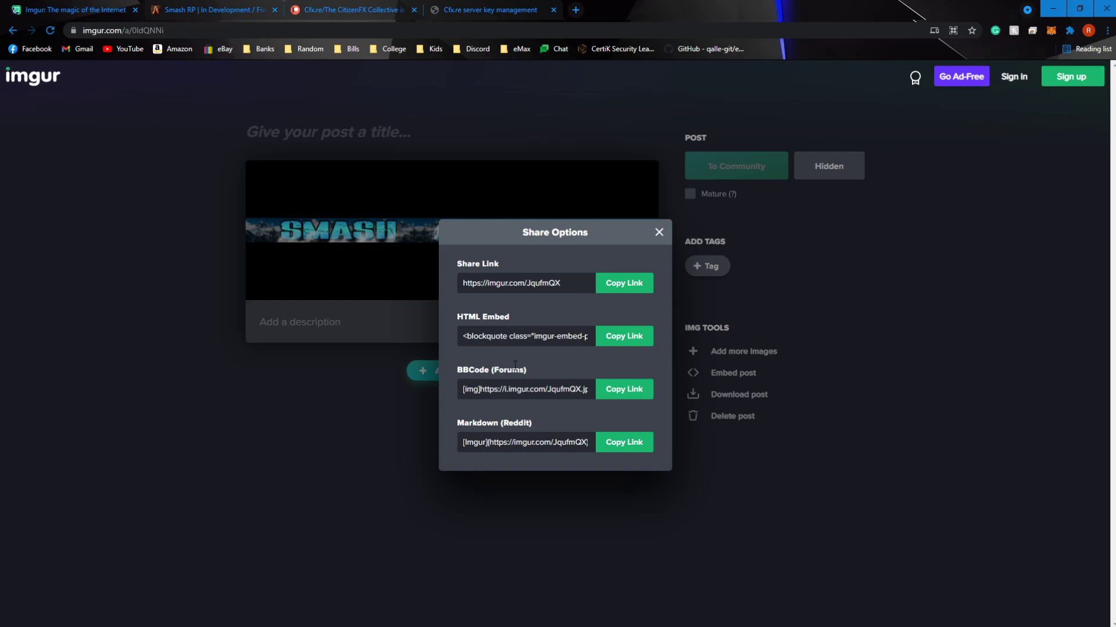
click(629, 400)
key(ctrl+c)
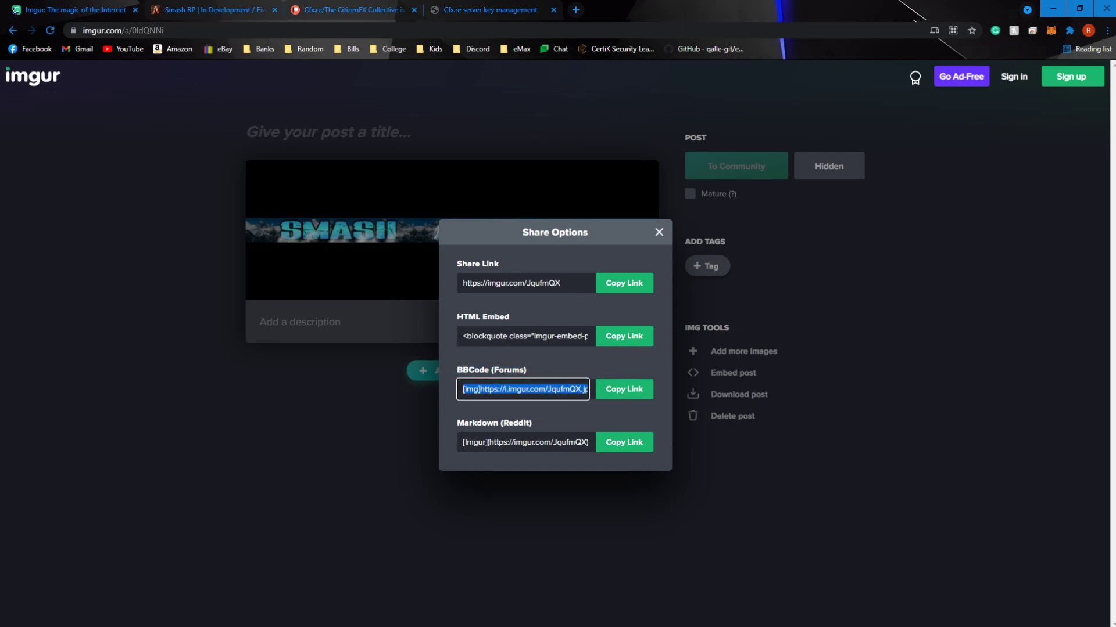
In the server config in Notepad, paste the copied link between the quotes of banner_detail and banner_connecting
key(alt+Tab)
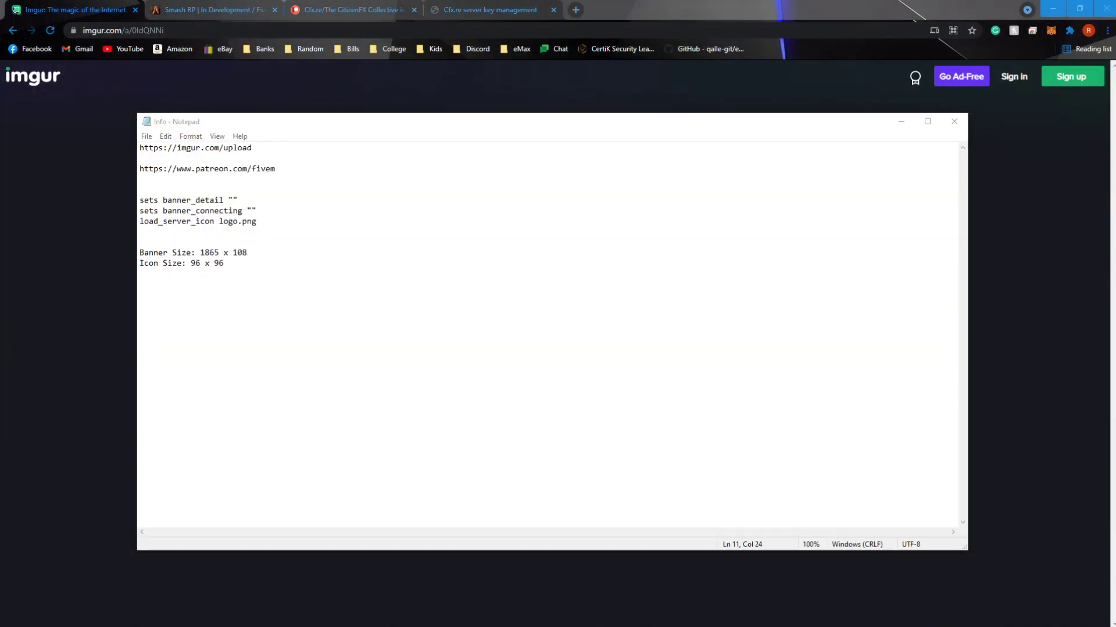
key(alt+Tab)
click(192, 158)
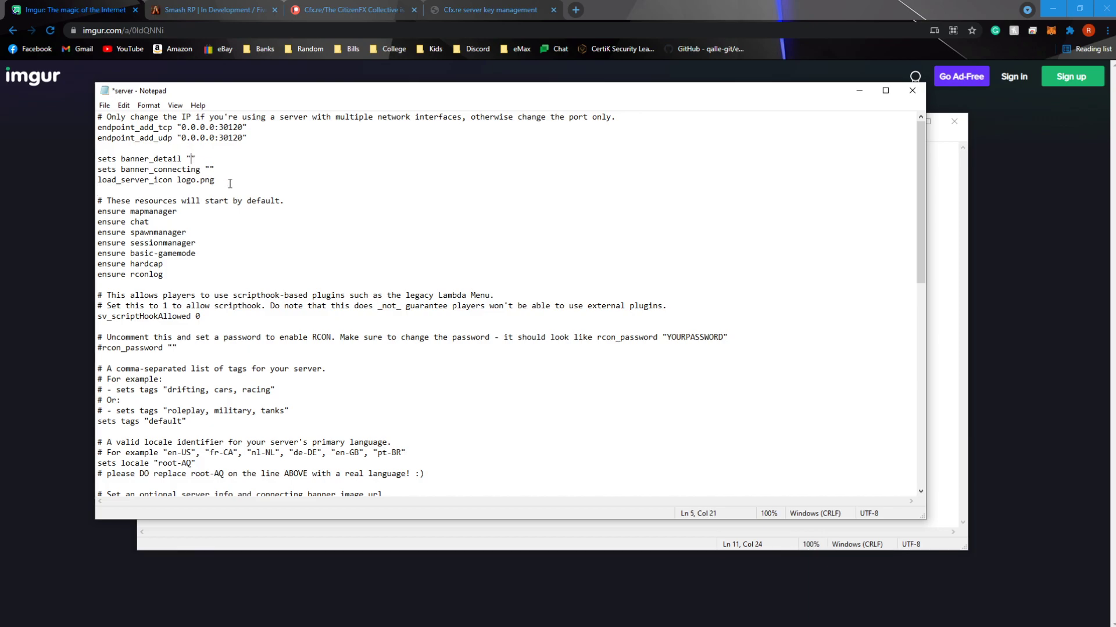
key(ctrl+v)
key(ctrl+v)
click(389, 158)
key(BackSpace)
key(BackSpace)
key(BackSpace)
key(BackSpace)
key(BackSpace)
key(BackSpace)
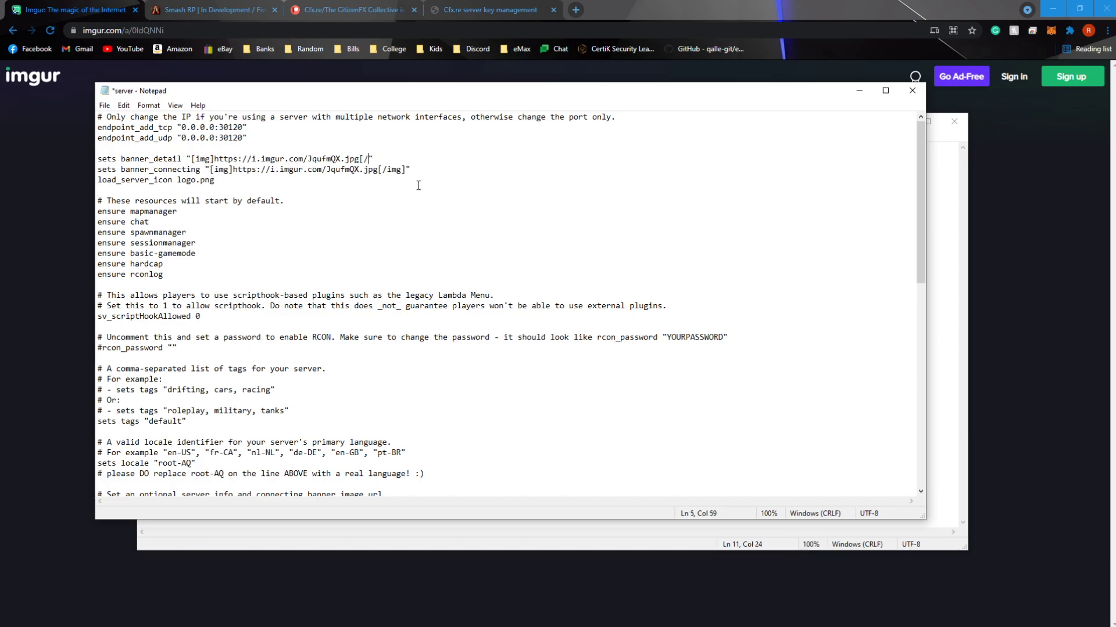
click(406, 169)
key(BackSpace)
key(BackSpace)
key(BackSpace)
key(BackSpace)
key(BackSpace)
key(BackSpace)
key(BackSpace)
key(BackSpace)
key(BackSpace)
key(BackSpace)
key(BackSpace)
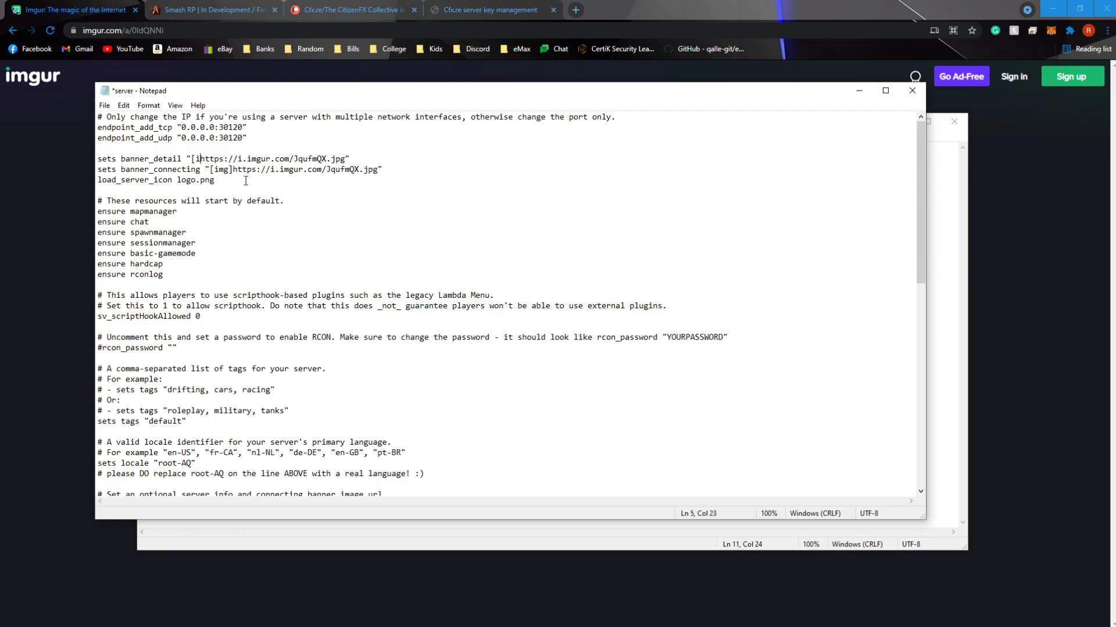
click(232, 169)
key(BackSpace)
key(BackSpace)
key(BackSpace)
key(BackSpace)
key(BackSpace)
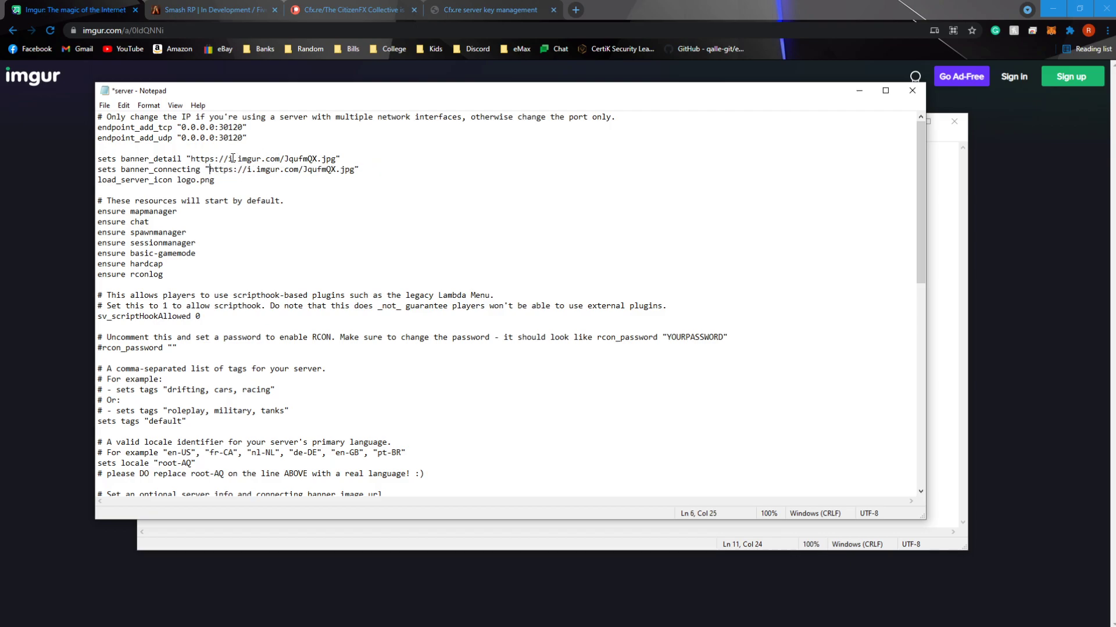
Copy the banner_detail image URL, test it in a new Chrome tab and close that tab
drag(228, 159, 266, 161)
click(314, 193)
drag(337, 160, 192, 159)
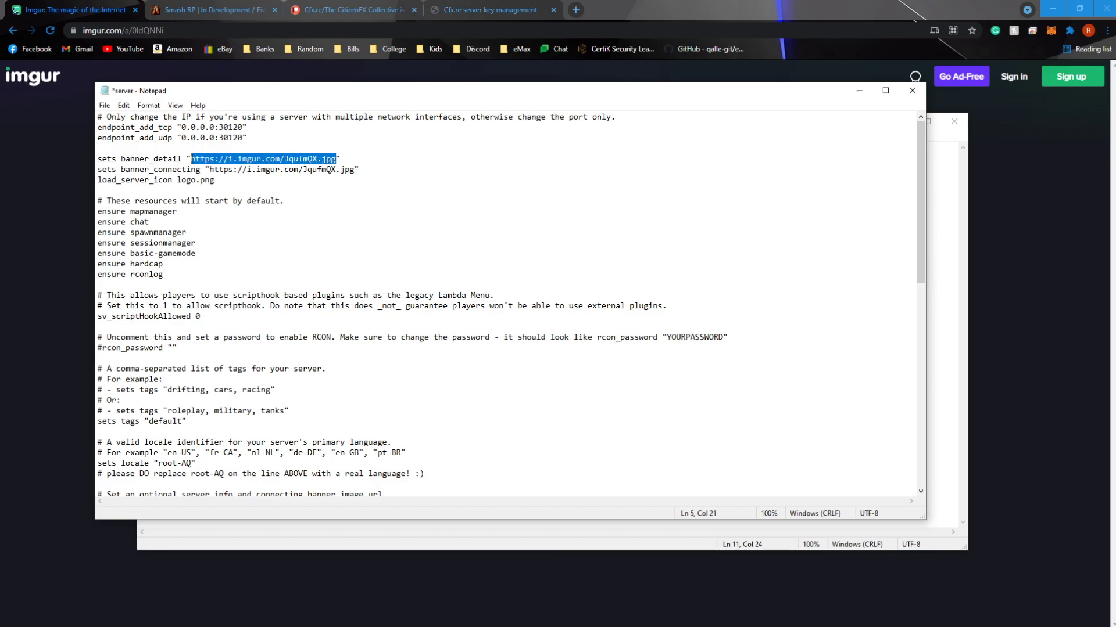
key(ctrl+c)
click(575, 10)
key(ctrl+v)
key(Return)
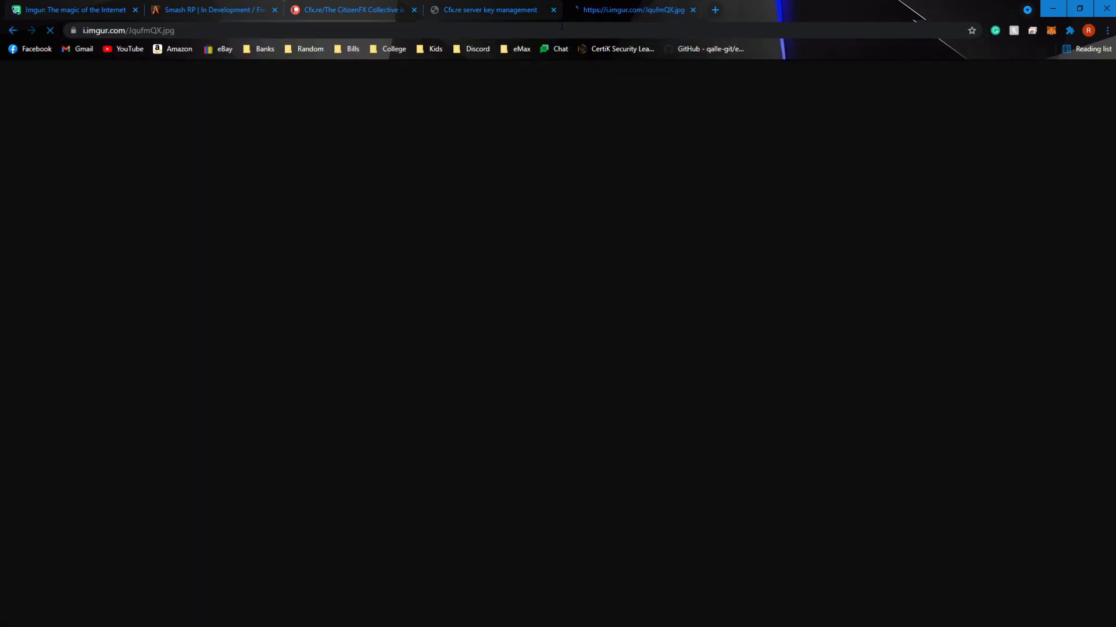
middle_click(625, 9)
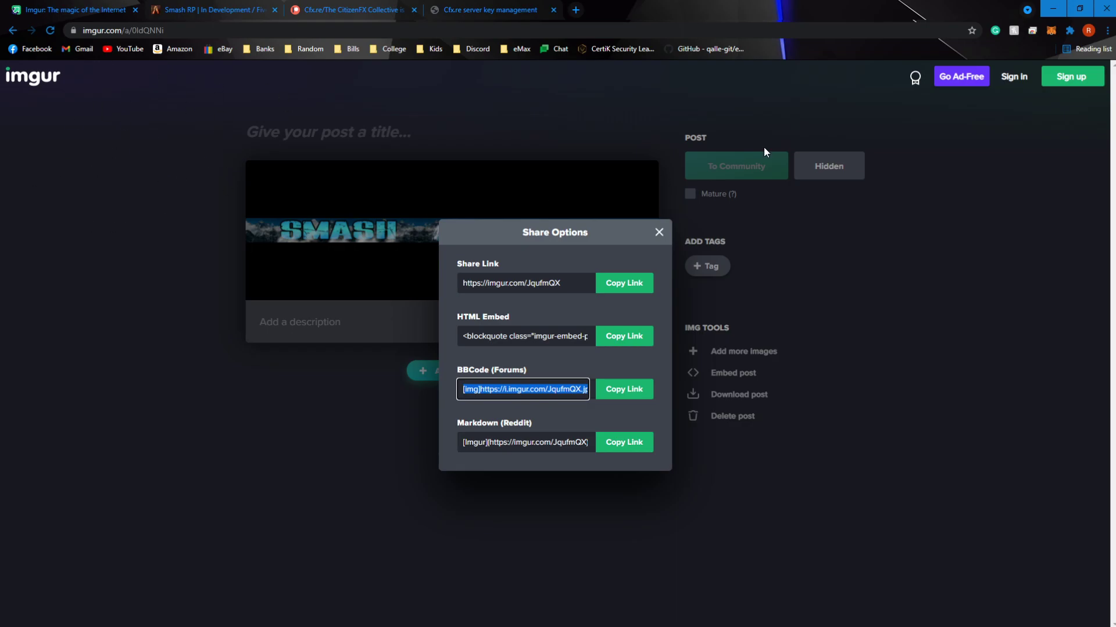
Check the icon size in the Info notes and the load_server_icon line in the server config
click(1053, 8)
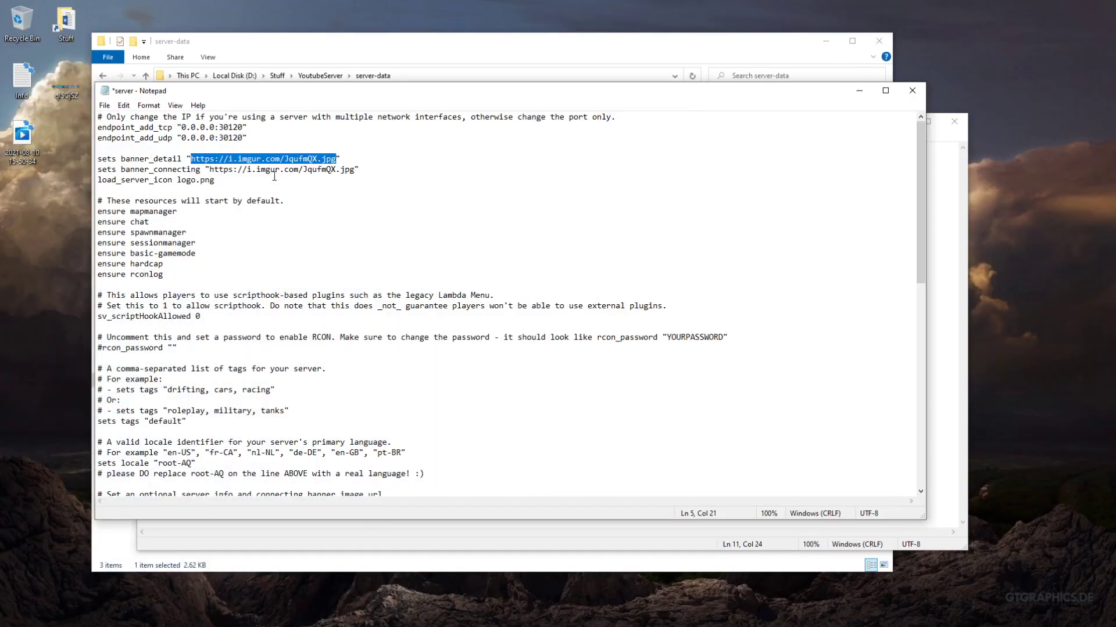
click(224, 169)
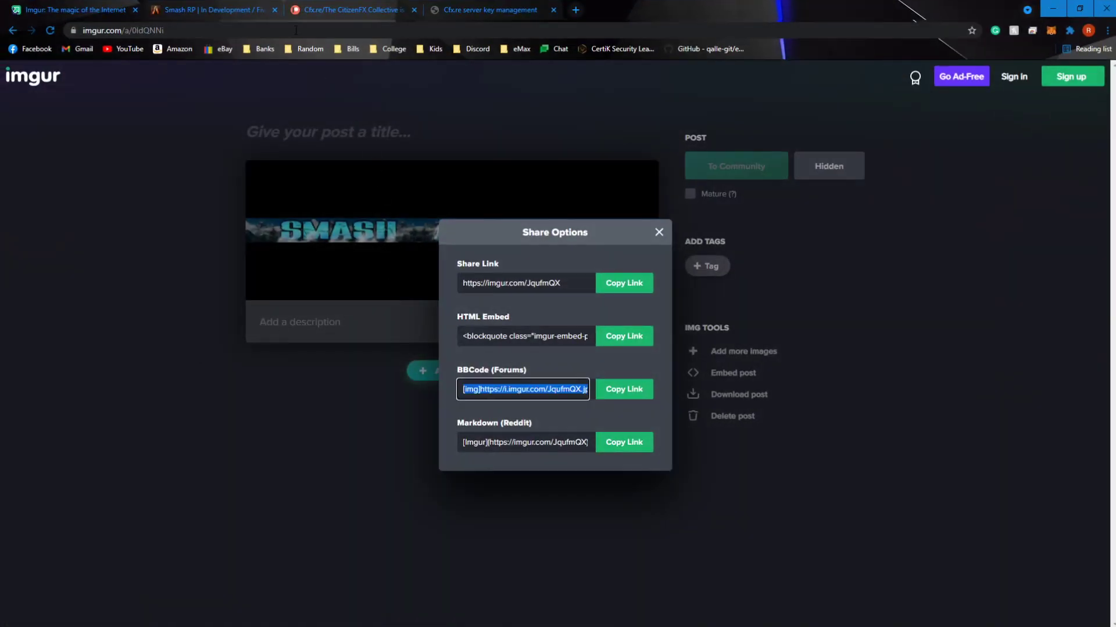
click(255, 9)
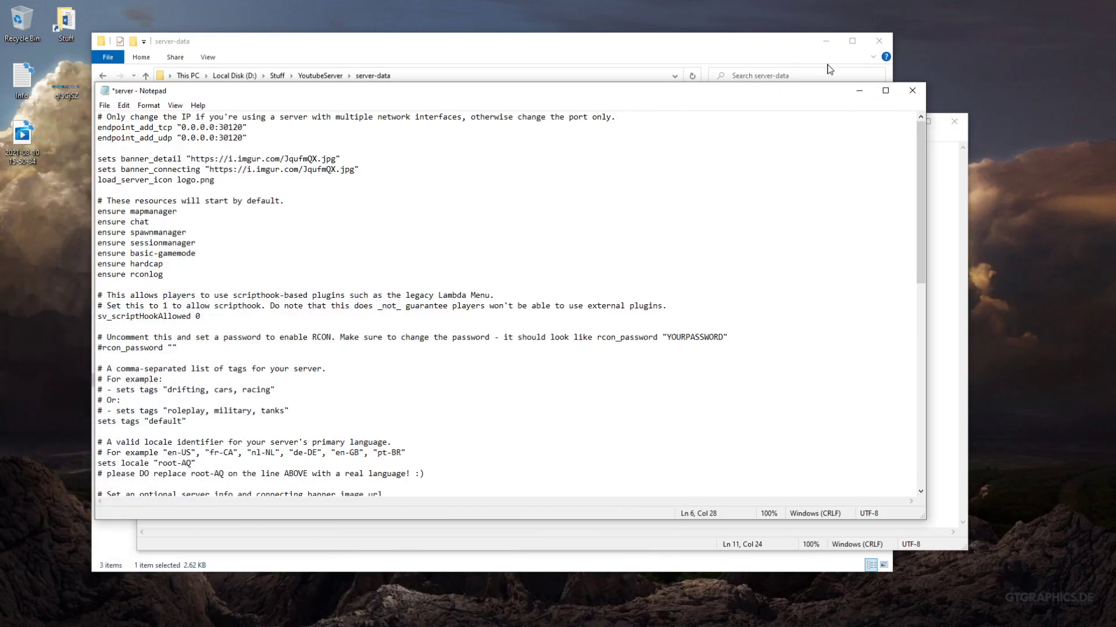
click(953, 153)
drag(231, 262, 187, 272)
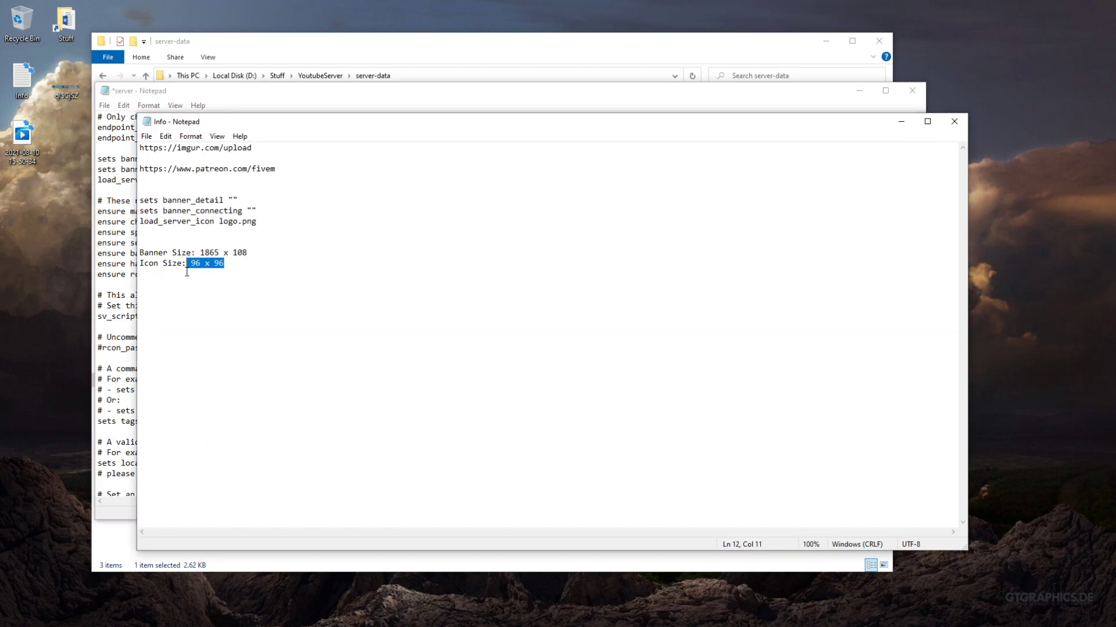
click(776, 51)
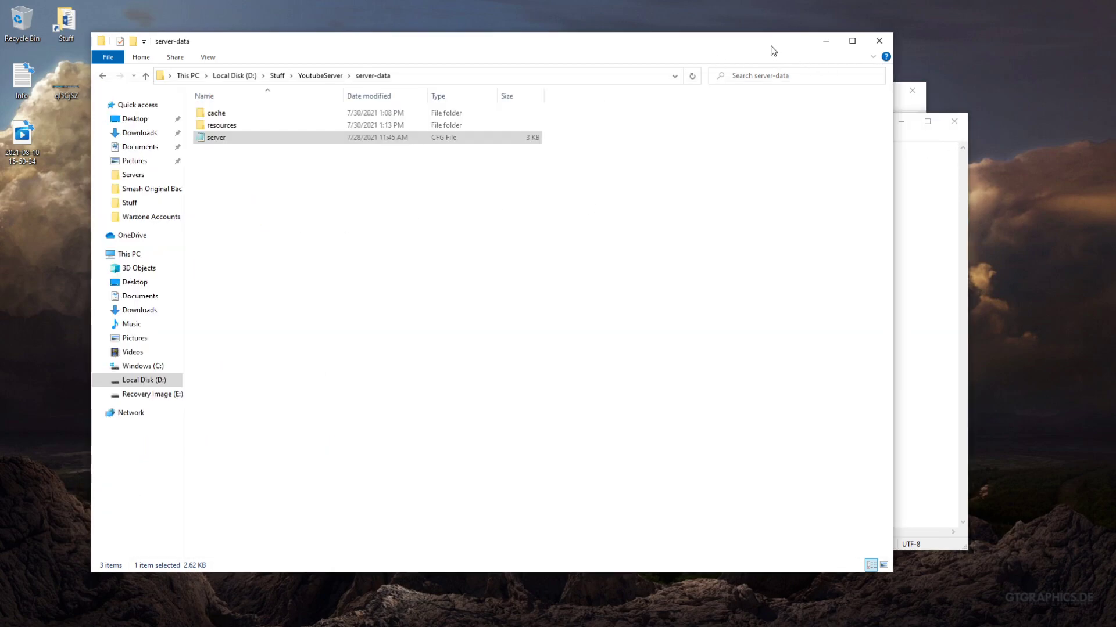
click(901, 106)
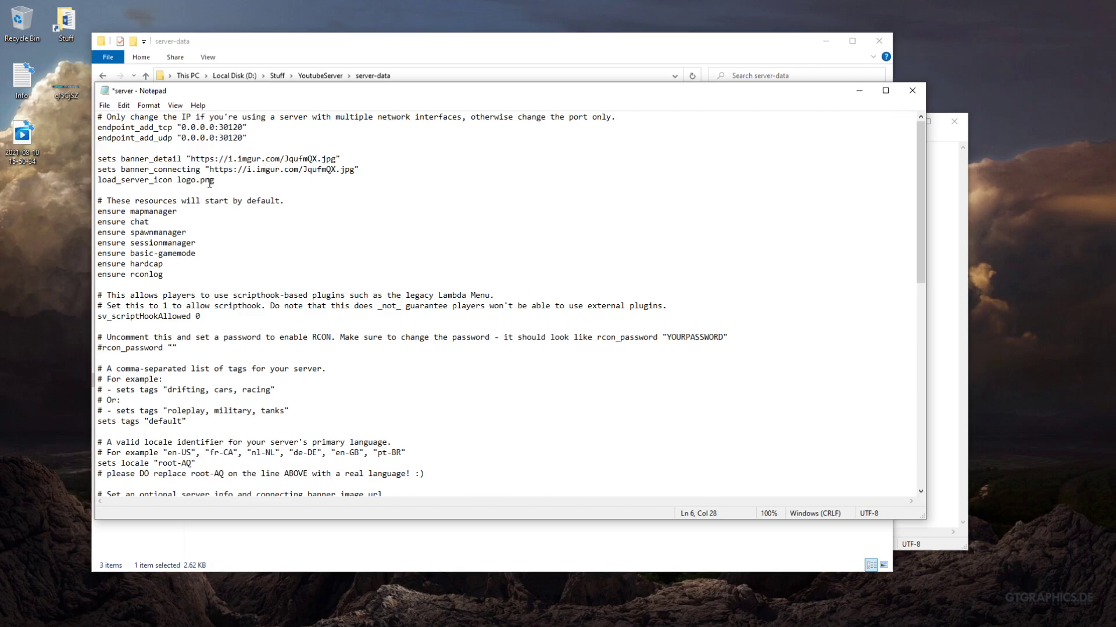
triple_click(211, 182)
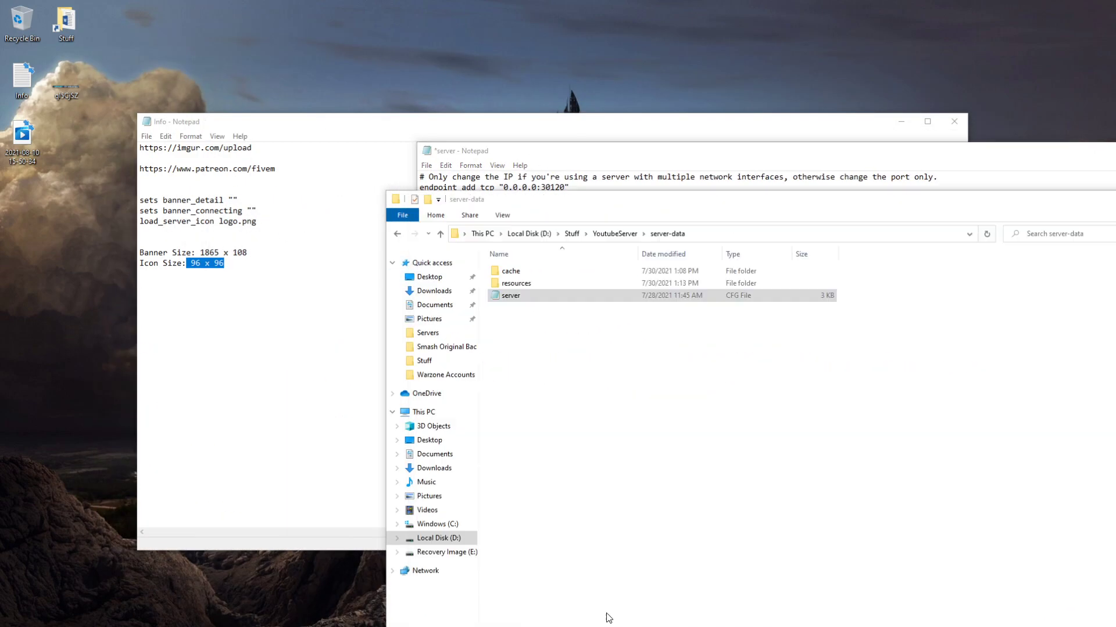
Rename the banner image on the desktop as logo and move it into the server-data folder in File Explorer
click(608, 618)
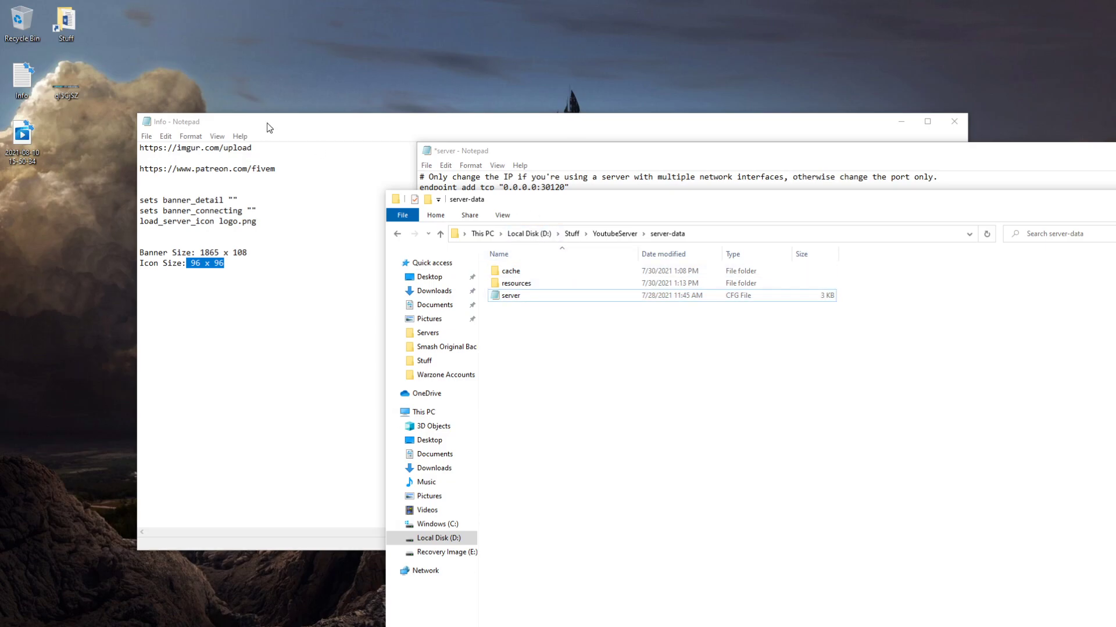
drag(594, 215, 324, 116)
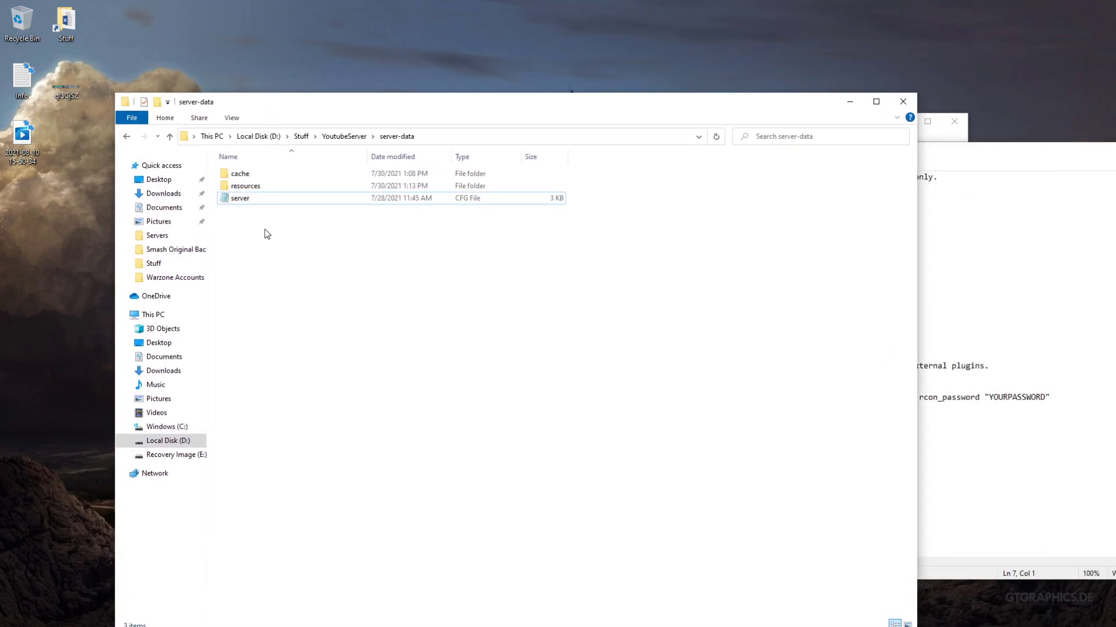
right_click(75, 82)
click(119, 436)
text(logo)
key(Return)
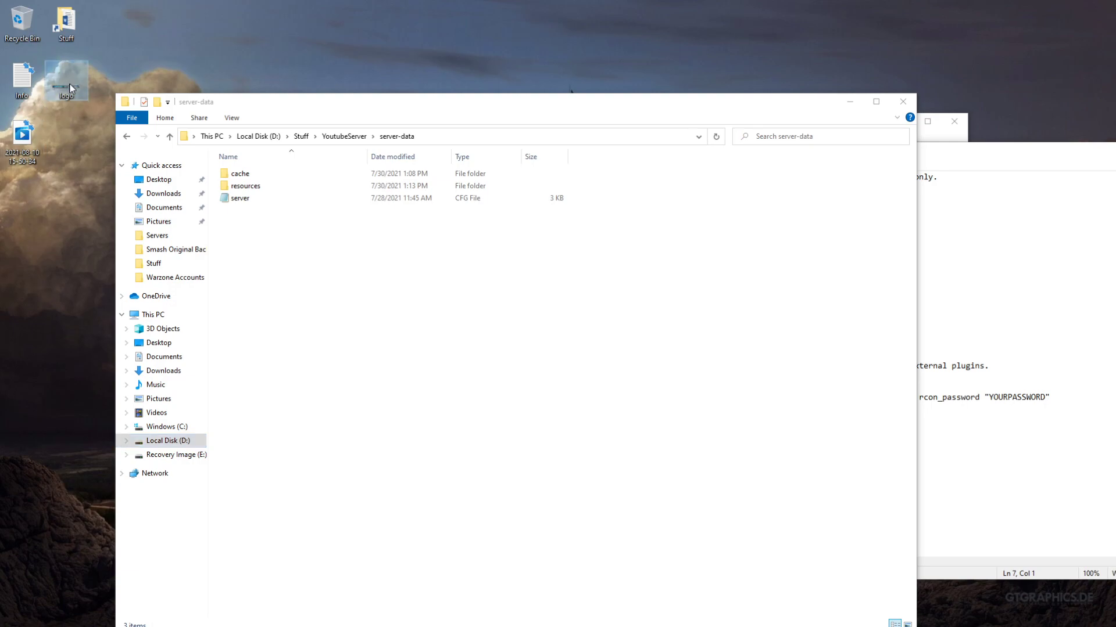
drag(88, 72, 284, 258)
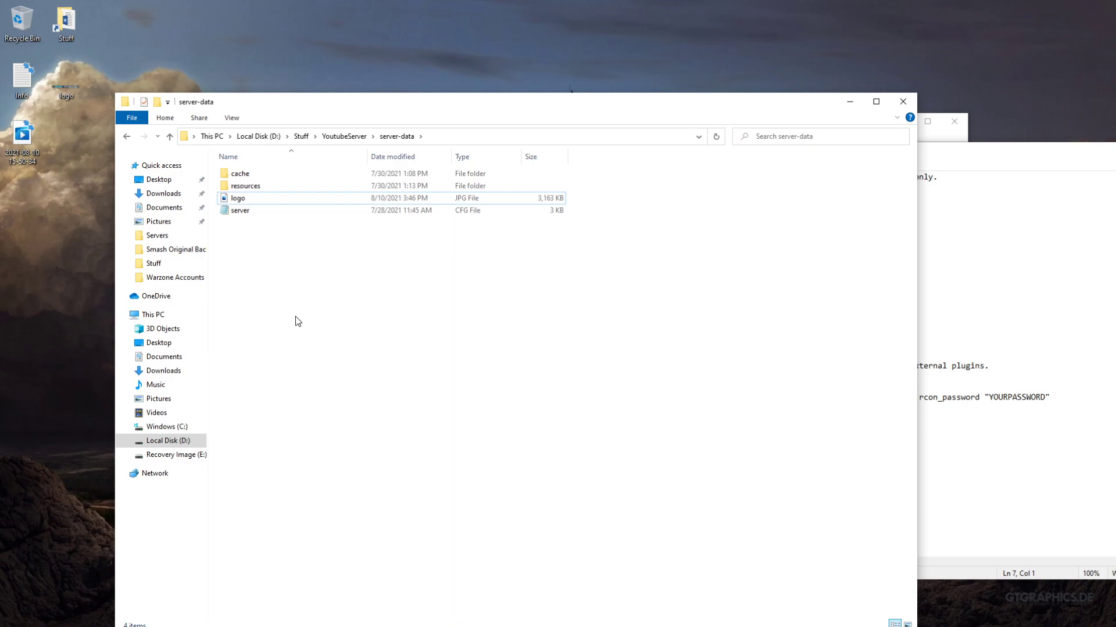
Compare the logo file in the server-data folder with the file name in the server config's load_server_icon line
drag(653, 103, 585, 62)
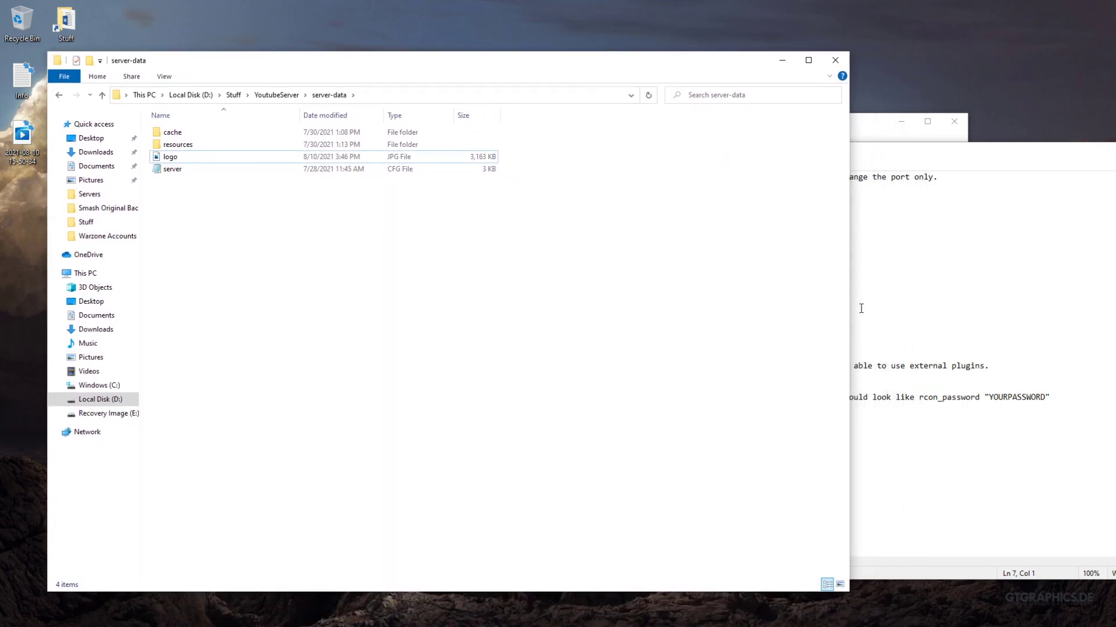
click(197, 157)
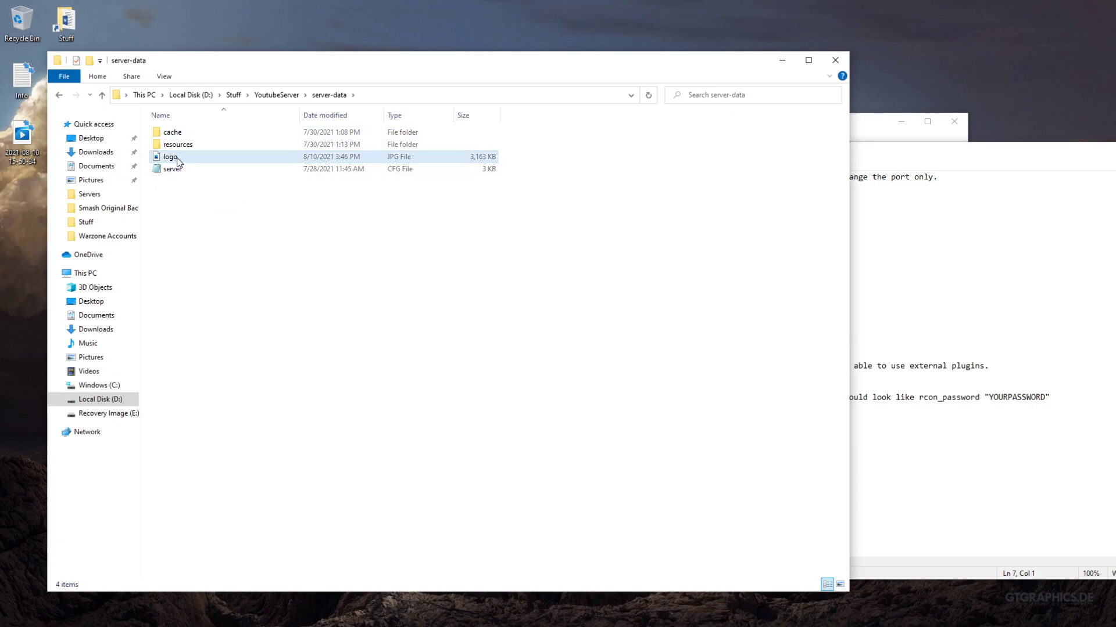
click(195, 185)
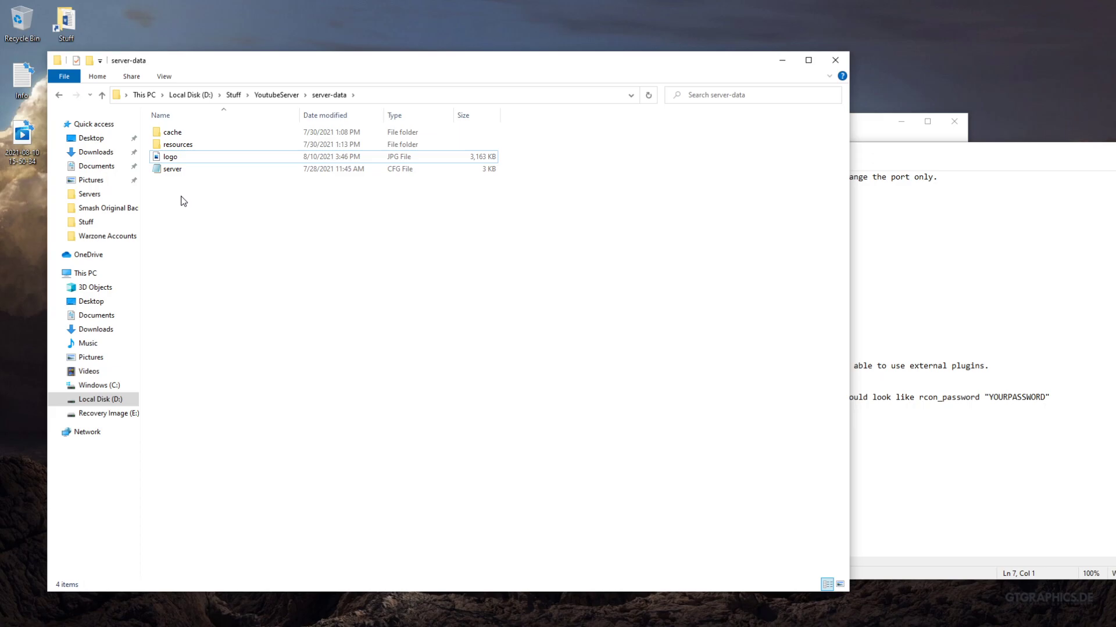
click(187, 158)
click(177, 171)
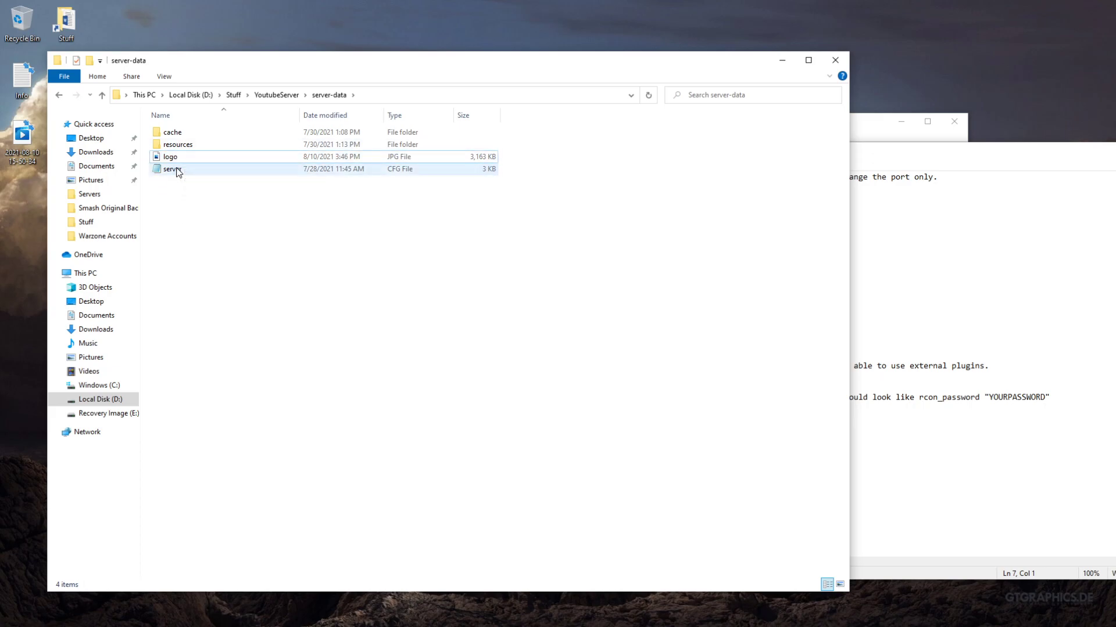
click(872, 307)
drag(556, 239, 411, 243)
double_click(502, 242)
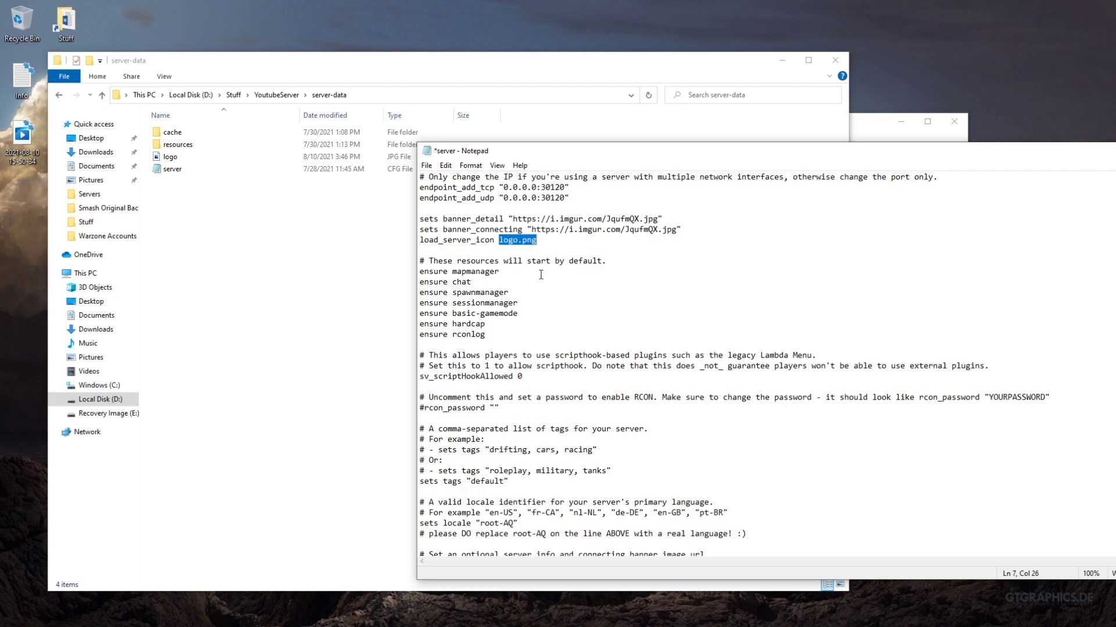
mouse_move(518, 242)
mouse_down()
mouse_move(501, 242)
mouse_move(522, 239)
mouse_up()
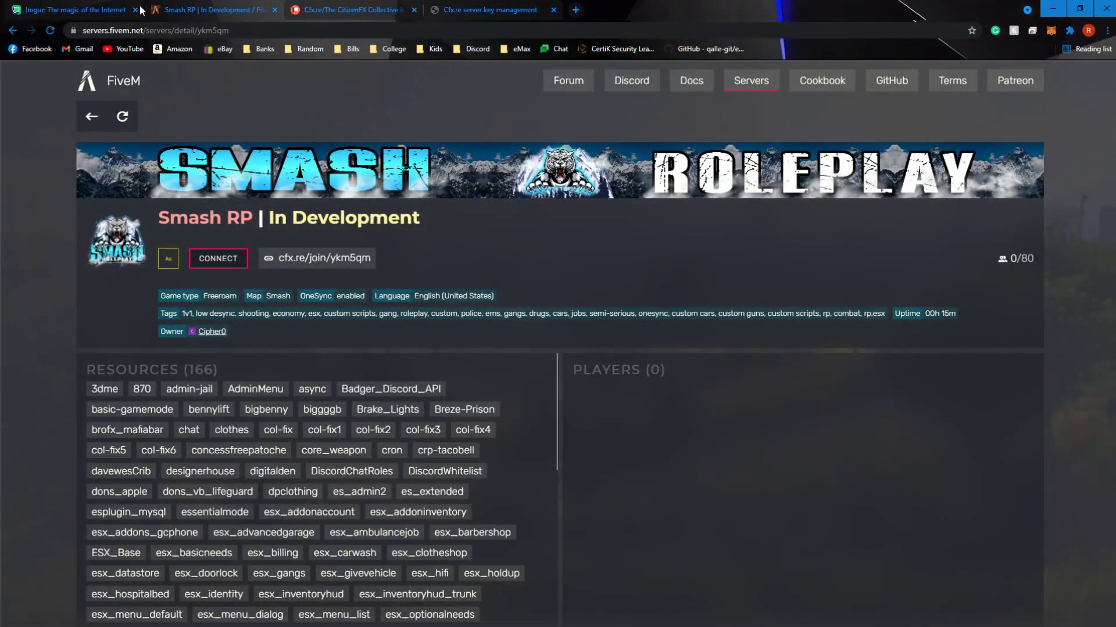
Review the Imgur share links for the banner image in Chrome, select the BBCode link and close the share options
click(104, 7)
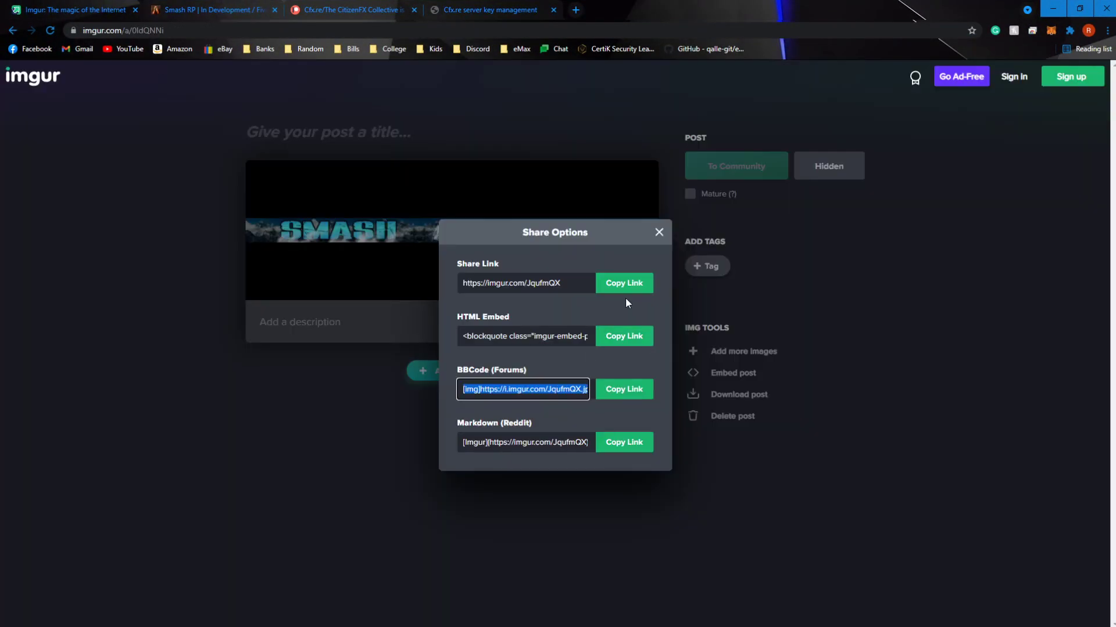
click(311, 348)
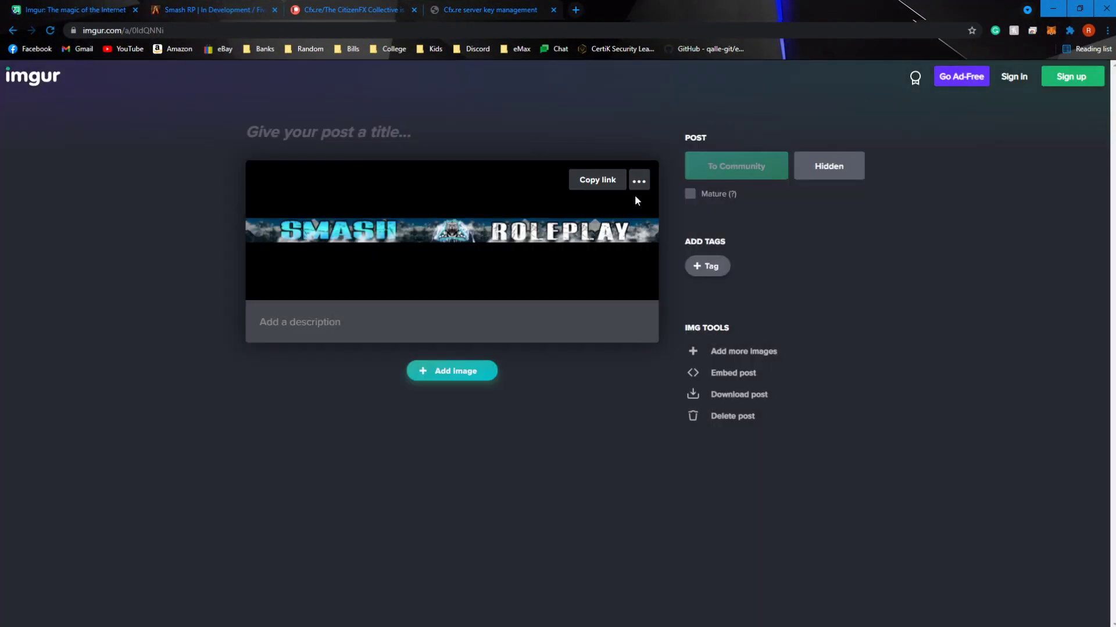
click(639, 181)
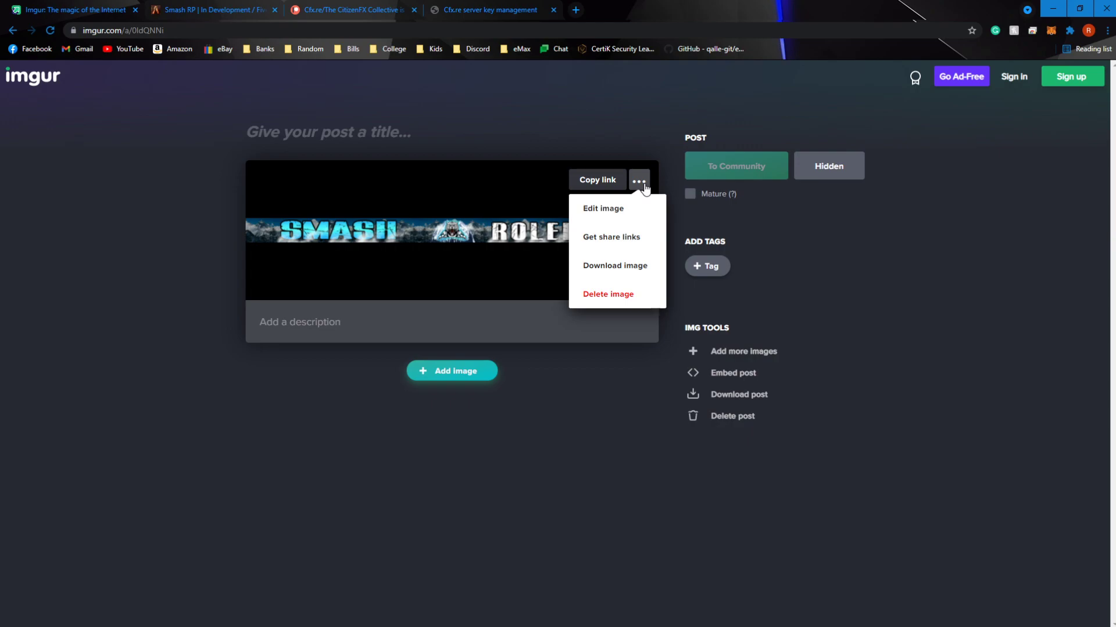
click(623, 238)
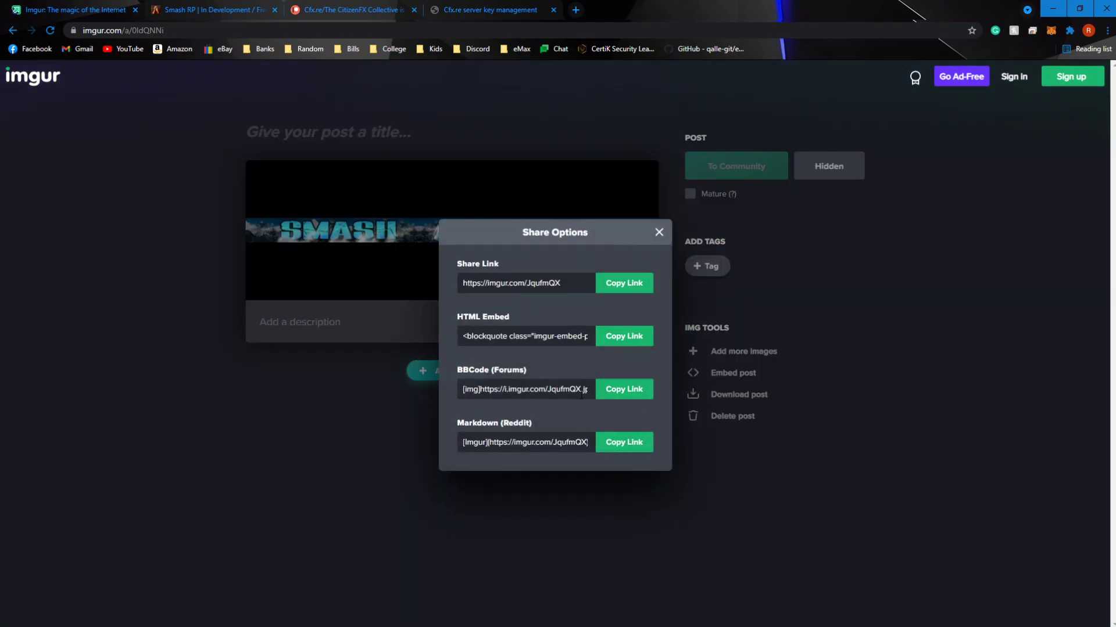
drag(480, 389, 474, 390)
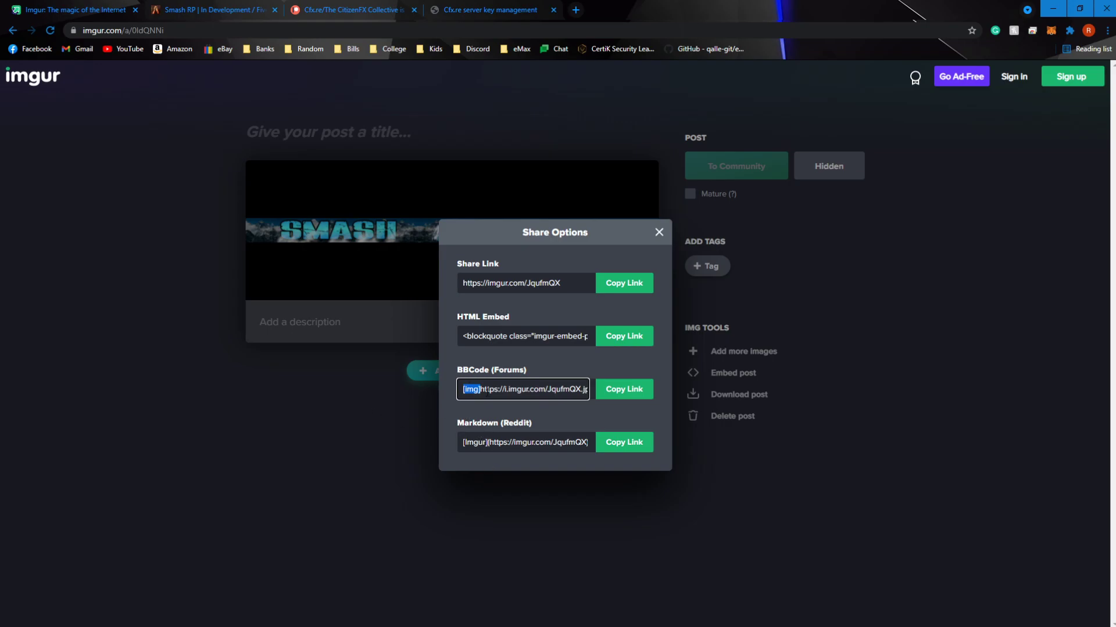
key(ctrl+a)
click(337, 406)
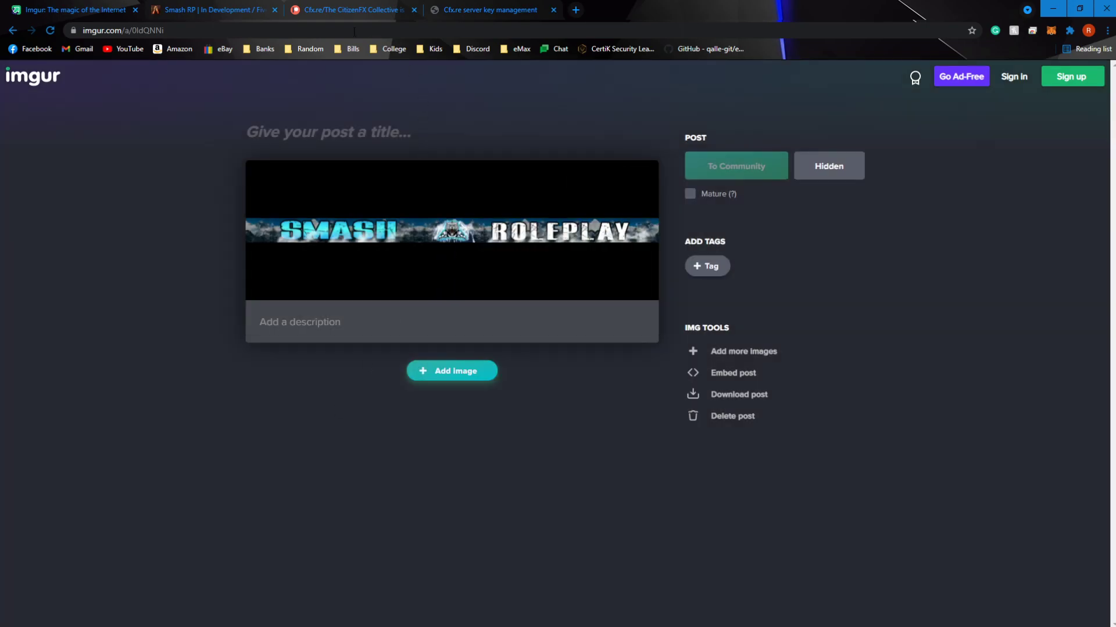
Review the Cfx.re membership levels on the Patreon page, including FiveM Element Club Argentum
click(233, 7)
click(321, 8)
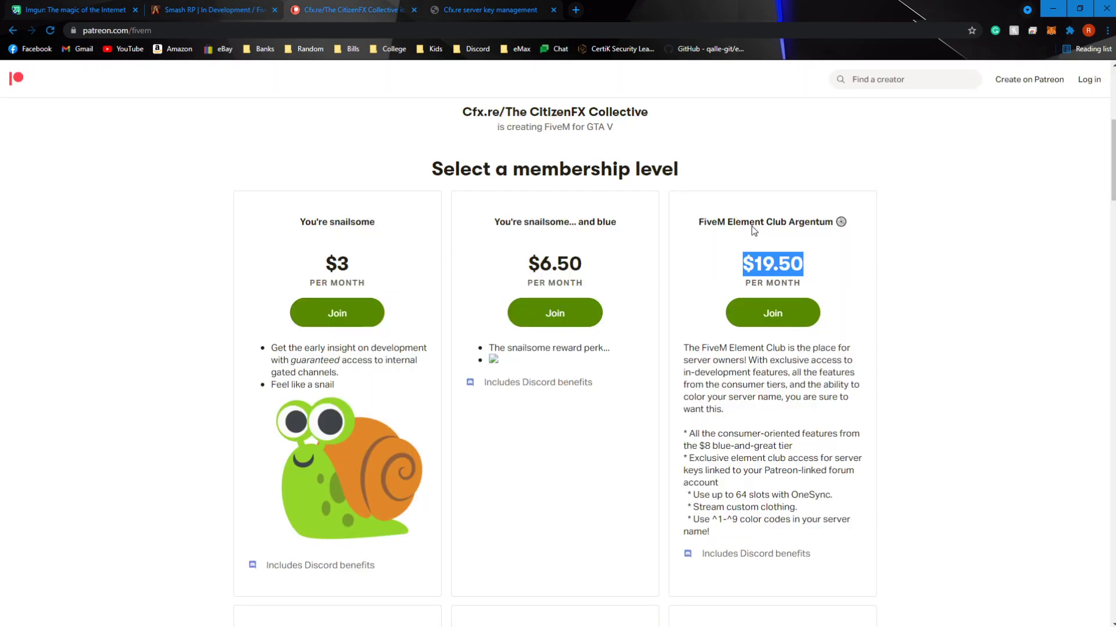
scroll(560, 531, down, 5)
scroll(560, 531, up, 7)
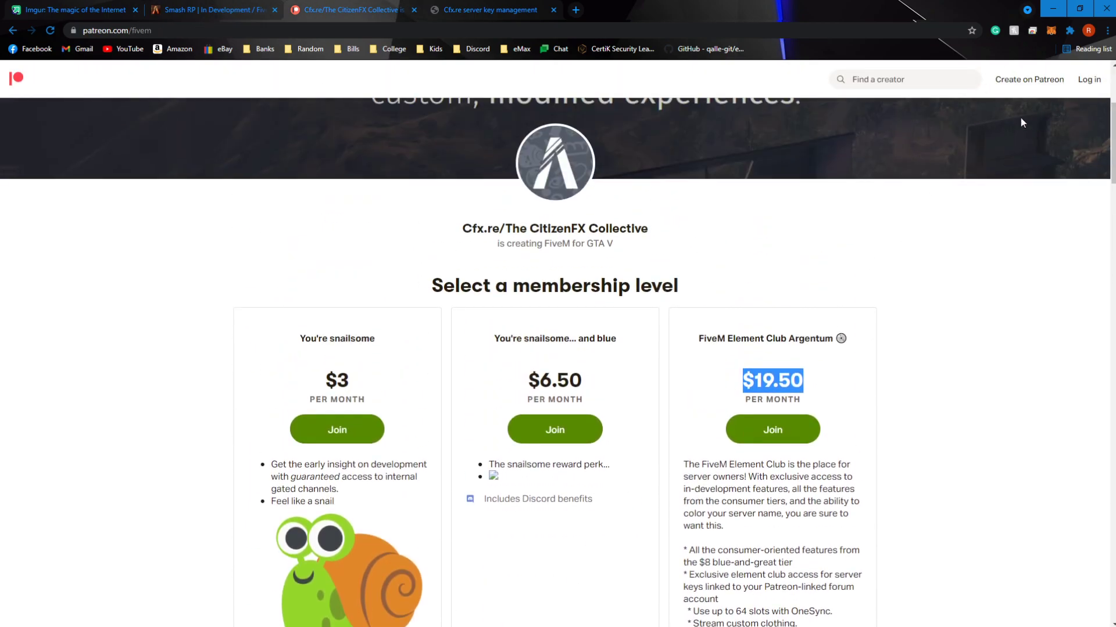
Check on the Cfx.re Keymaster page which FiveM Element Club bonuses apply to the server keys, highlighting that line
click(511, 10)
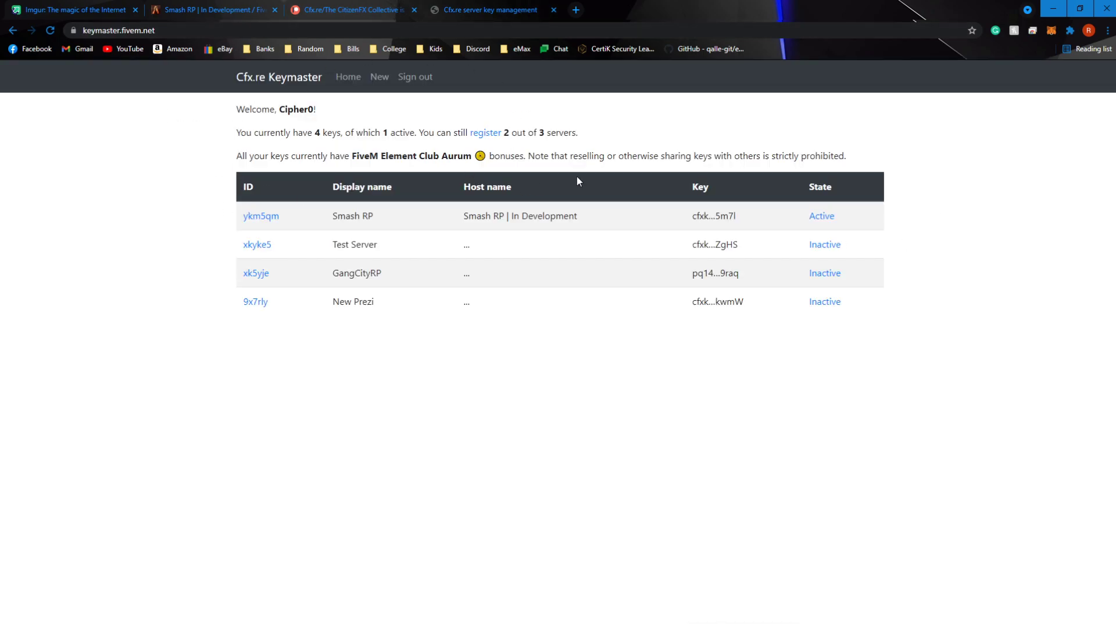
drag(542, 158, 327, 162)
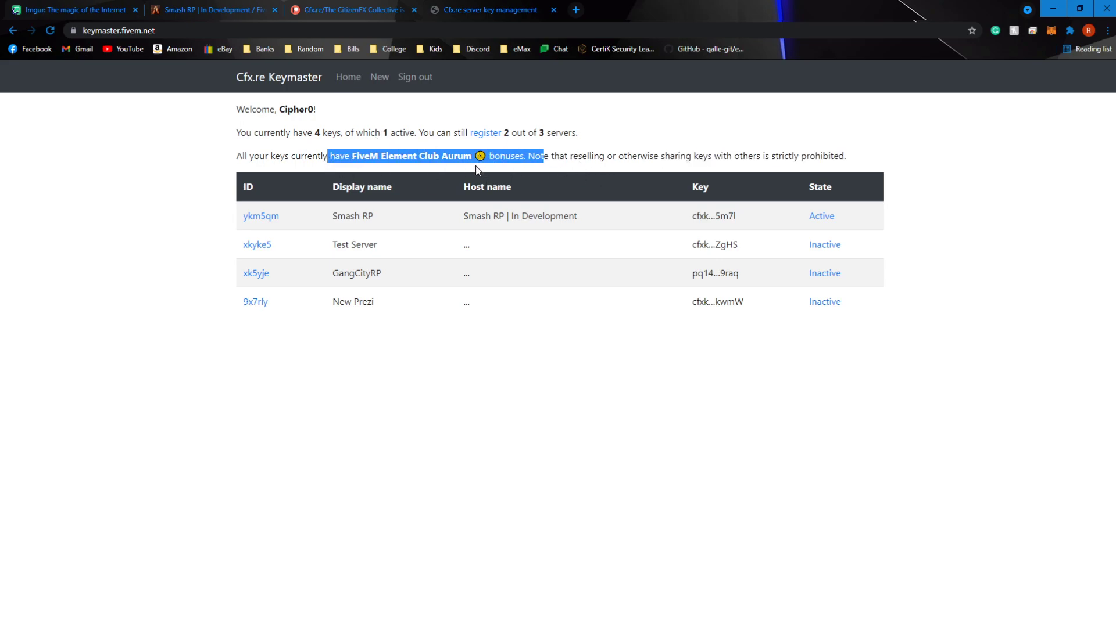
click(574, 158)
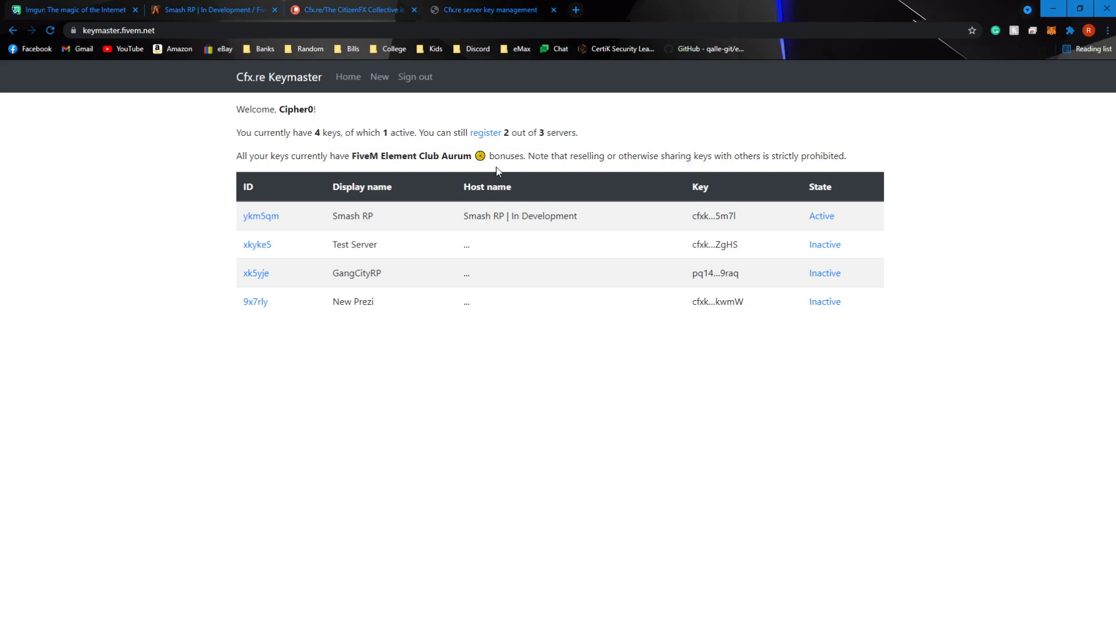
drag(519, 155, 304, 157)
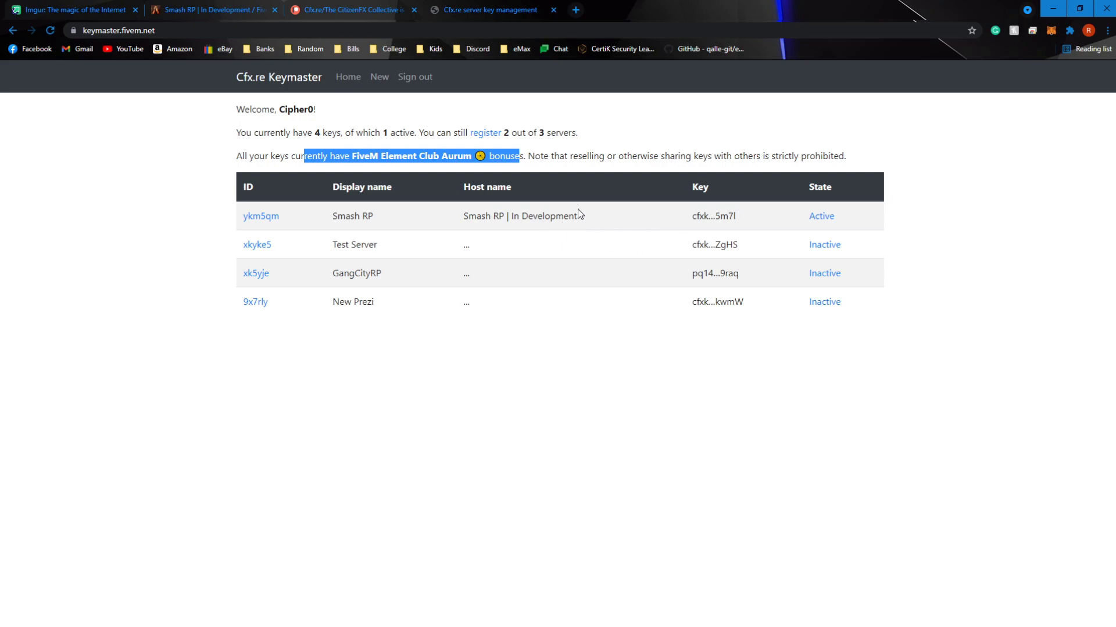
click(533, 154)
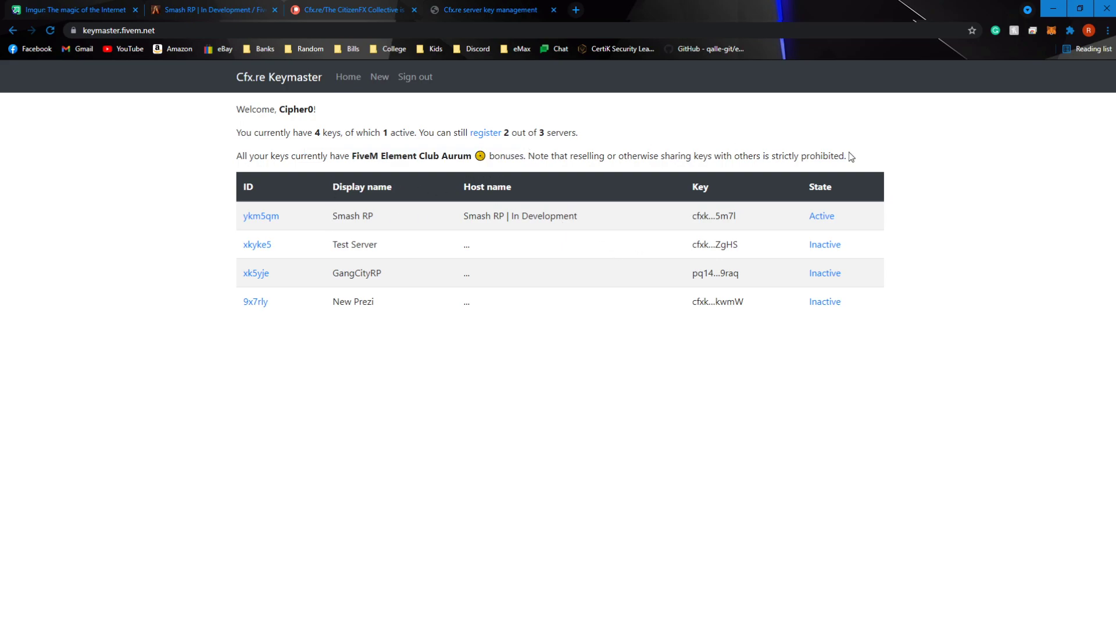
drag(848, 156, 145, 157)
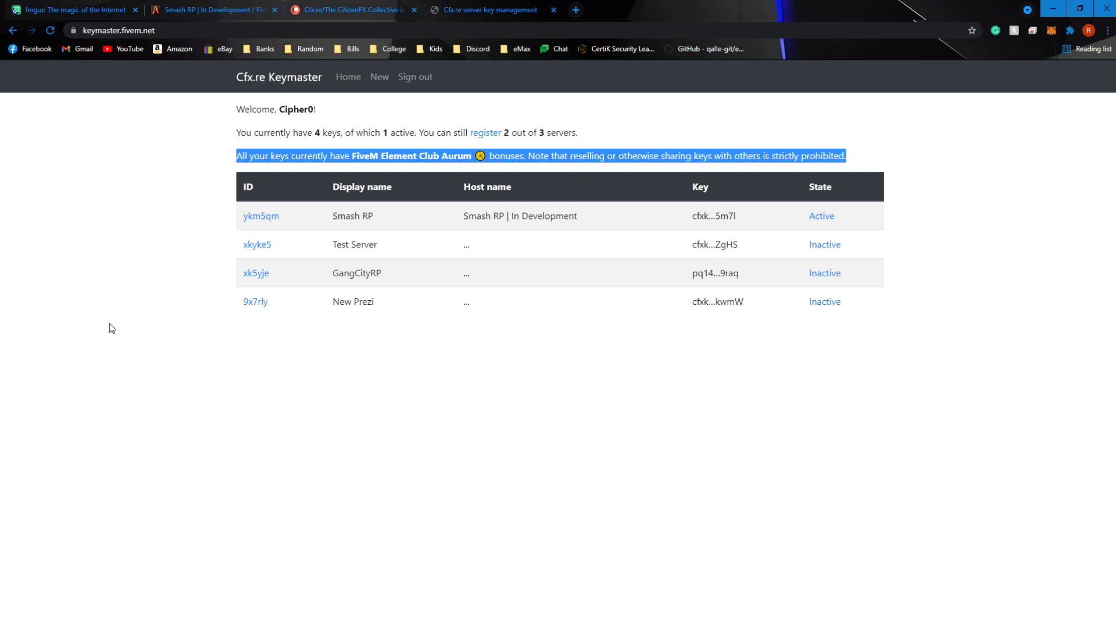